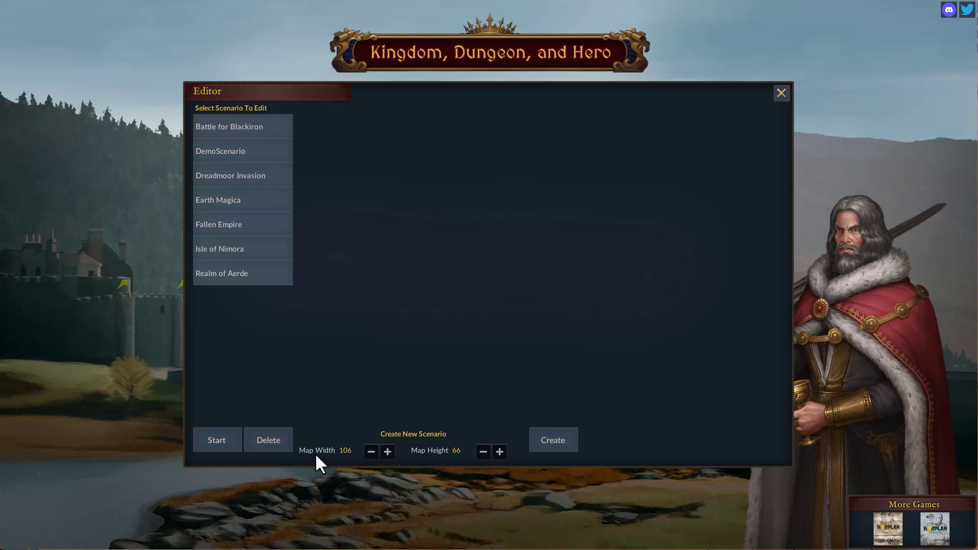
# Create a new scenario with the default 106 by 66 map size.
pyautogui.click(530, 443)
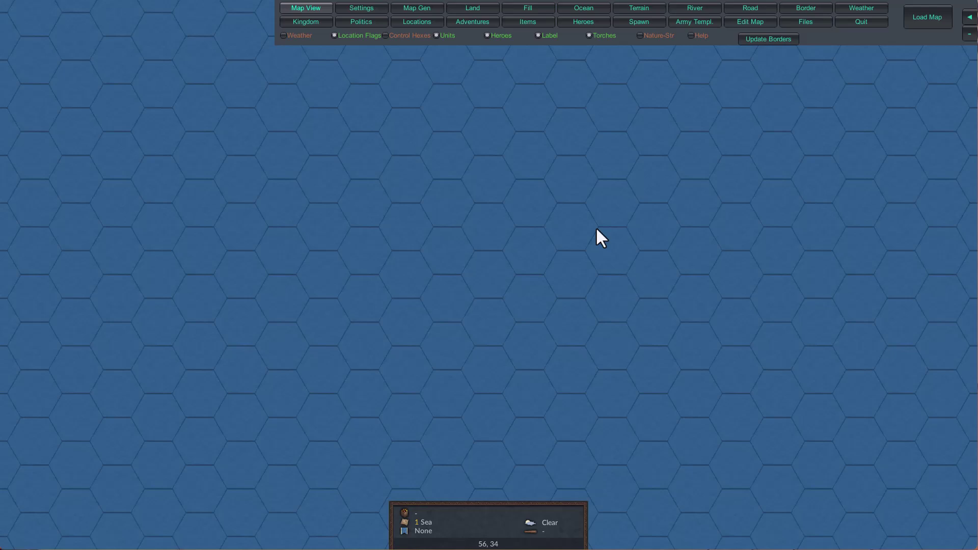
# Open the Map Gen settings showing Land Mass Count 32 and Land Mass Size 180.
pyautogui.click(414, 7)
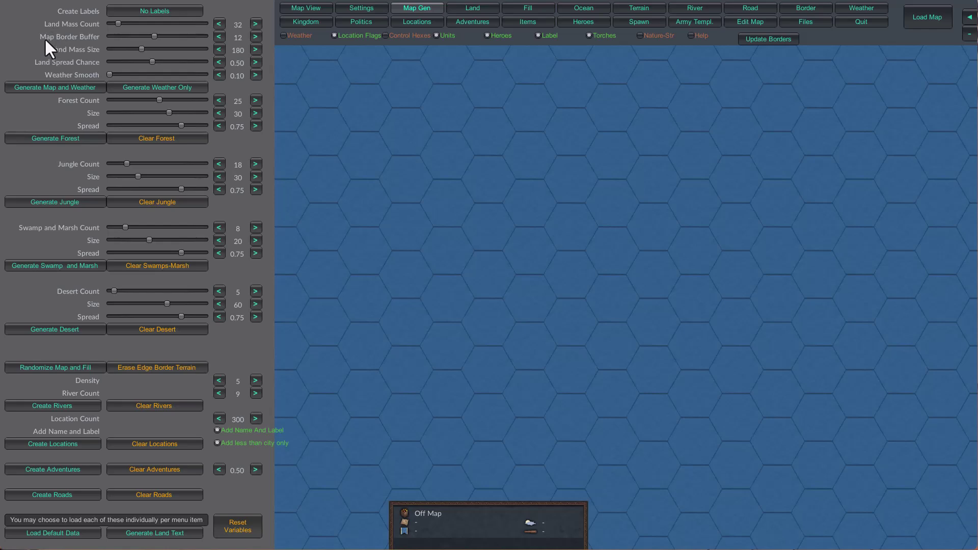
# Zoom out until the entire 106 by 66 sea map fits on screen.
pyautogui.scroll(-3, 453, 224)
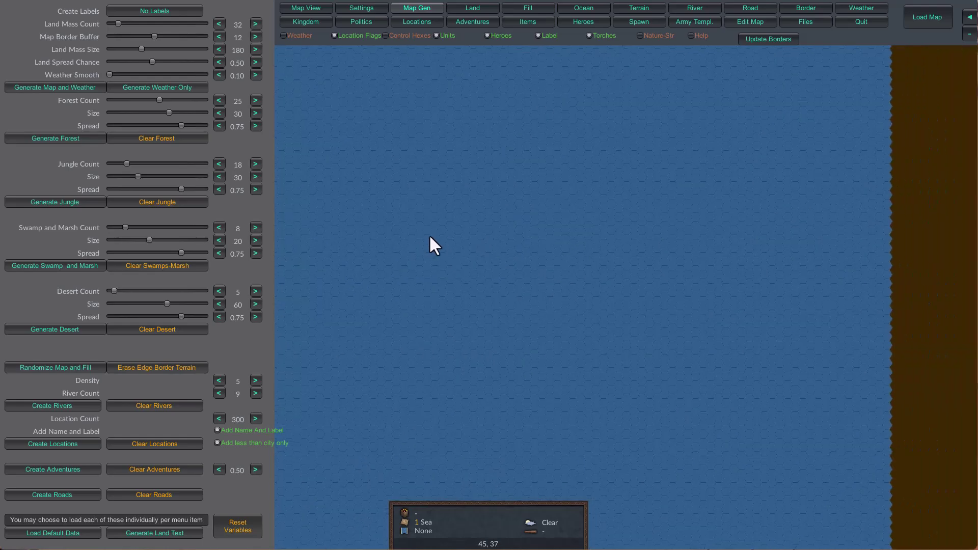
pyautogui.scroll(-3, 429, 250)
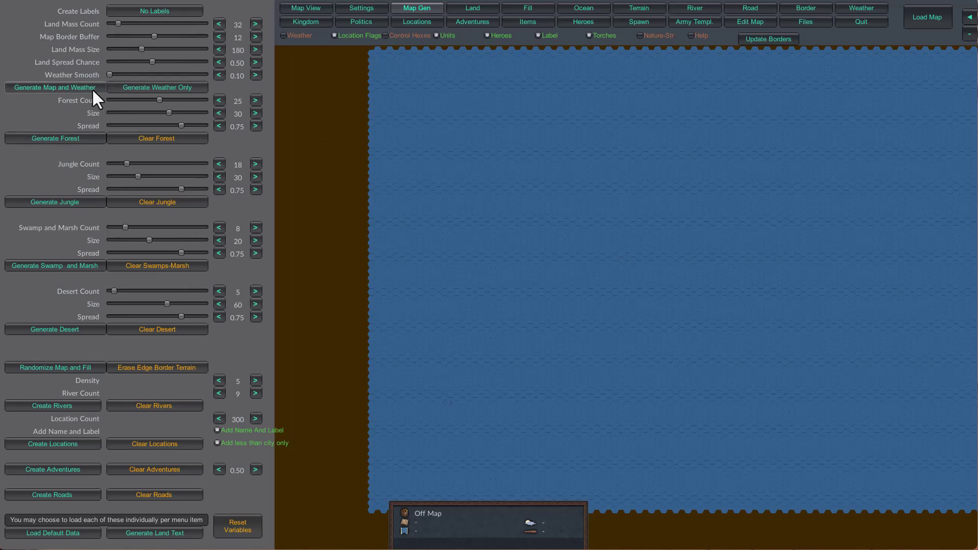
# Generate map and weather, rerolling several times until the continent layout looks good.
pyautogui.click(55, 85)
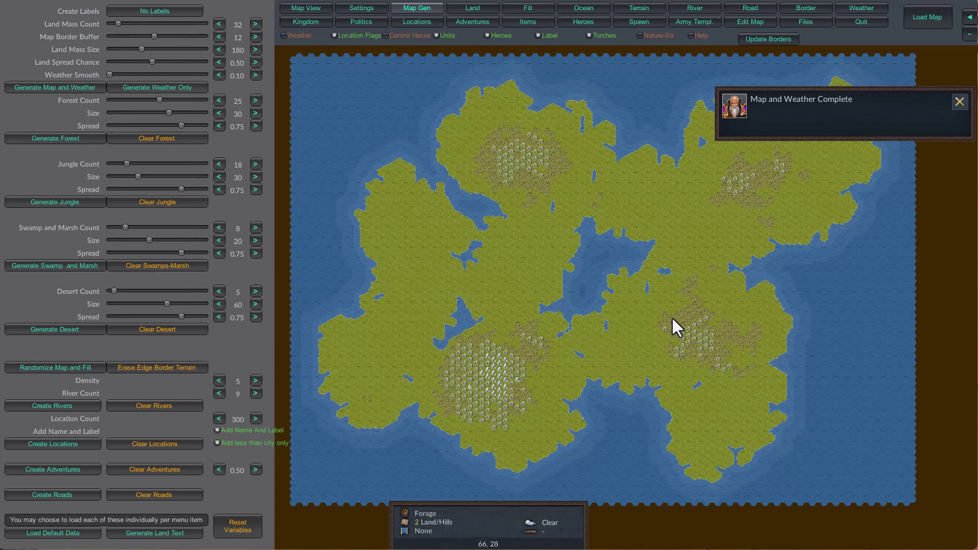
pyautogui.click(24, 87)
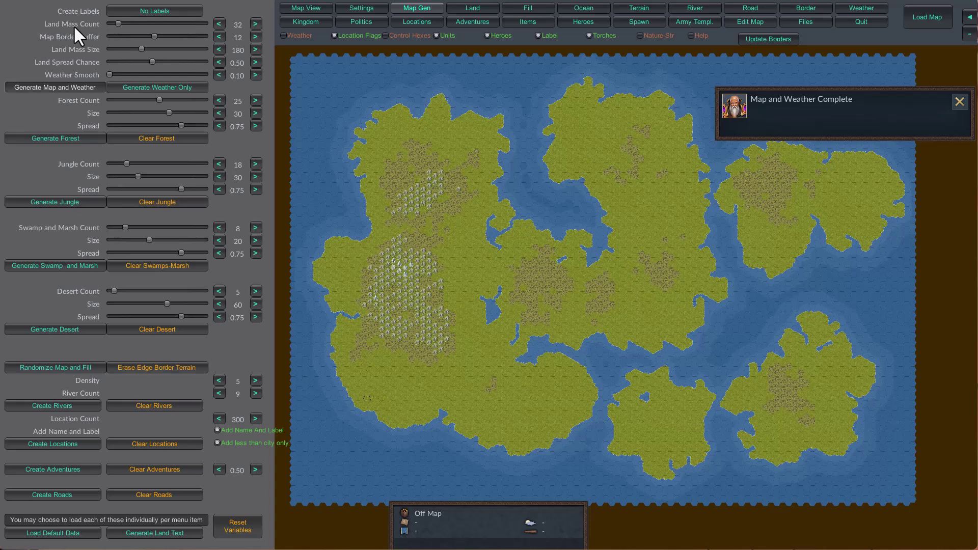
pyautogui.press('Return')
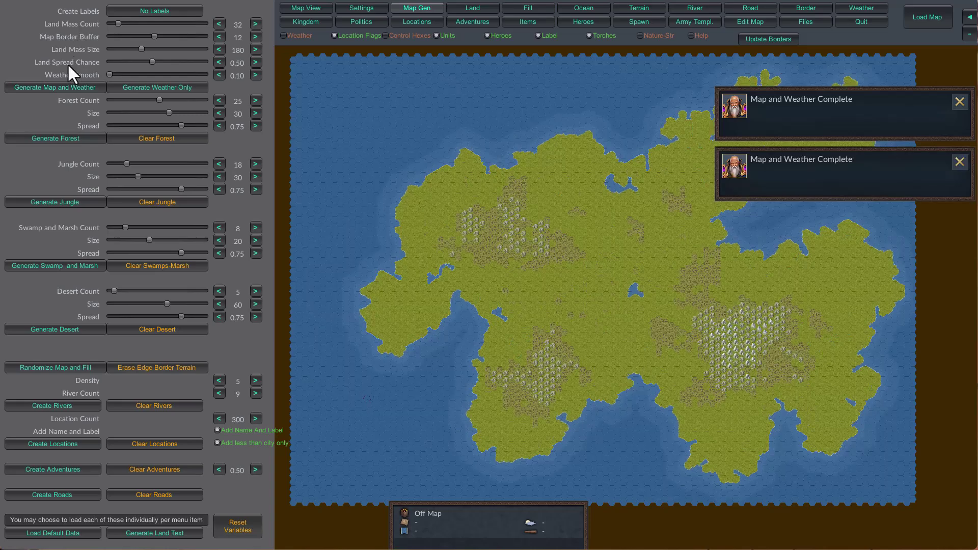
pyautogui.click(24, 88)
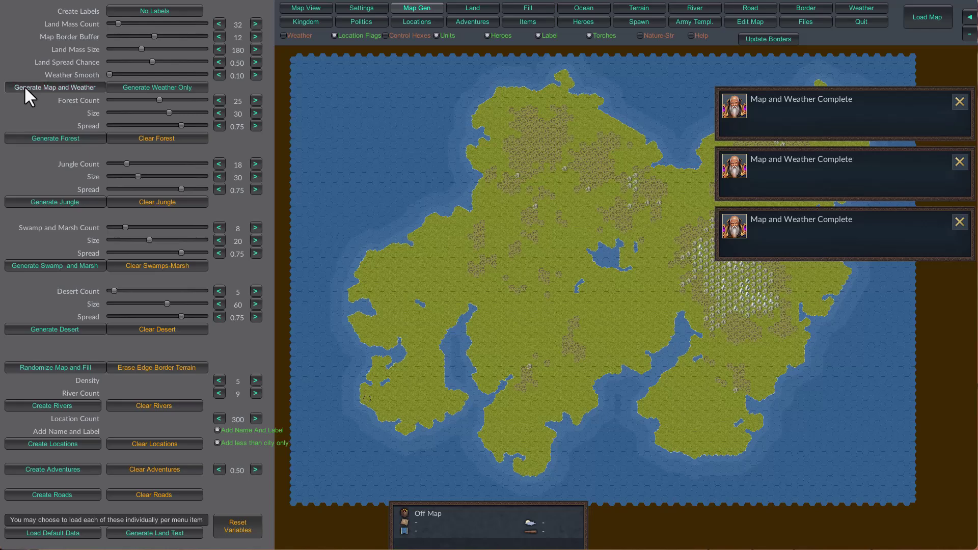
pyautogui.click(24, 87)
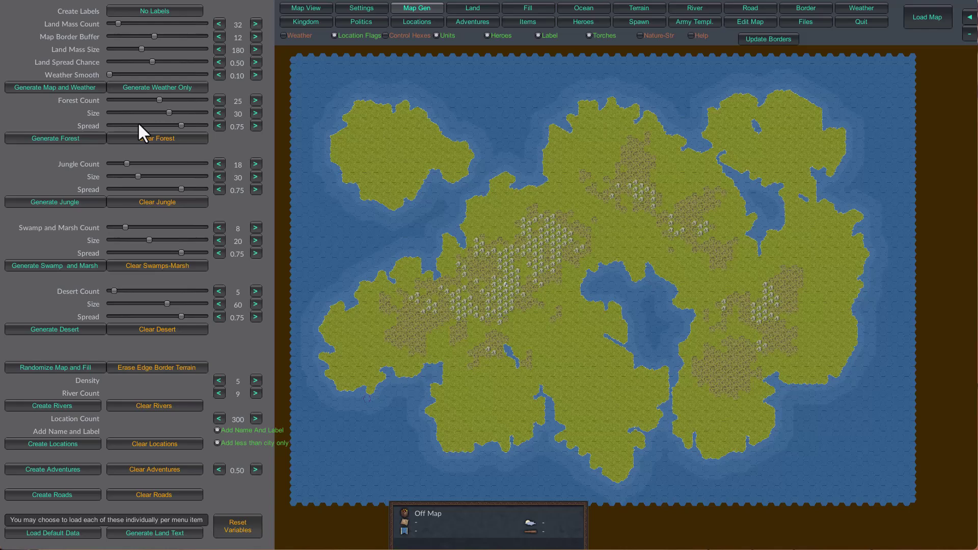
# Generate forests, jungles, swamps and marshes, and deserts, then turn on the weather overlay.
pyautogui.click(47, 138)
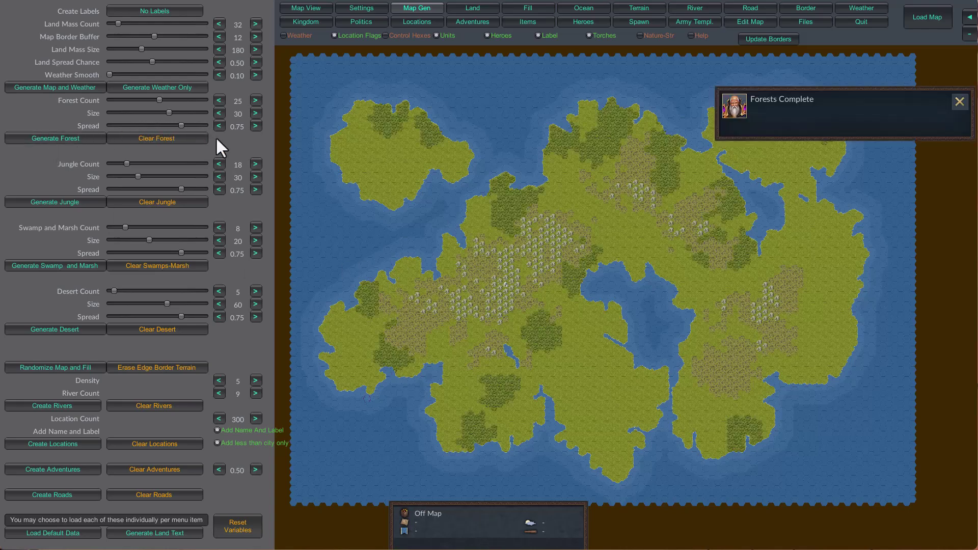
pyautogui.click(35, 198)
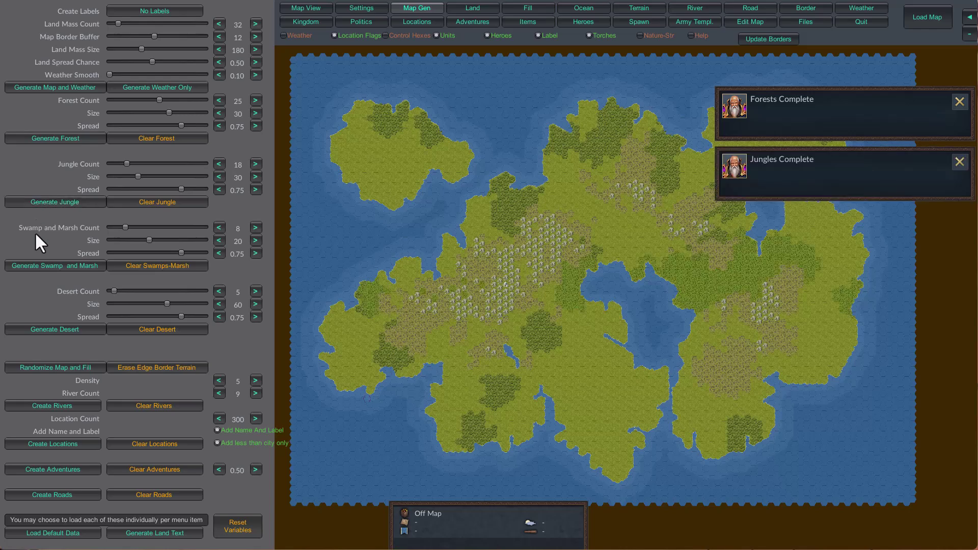
pyautogui.click(29, 266)
pyautogui.click(42, 329)
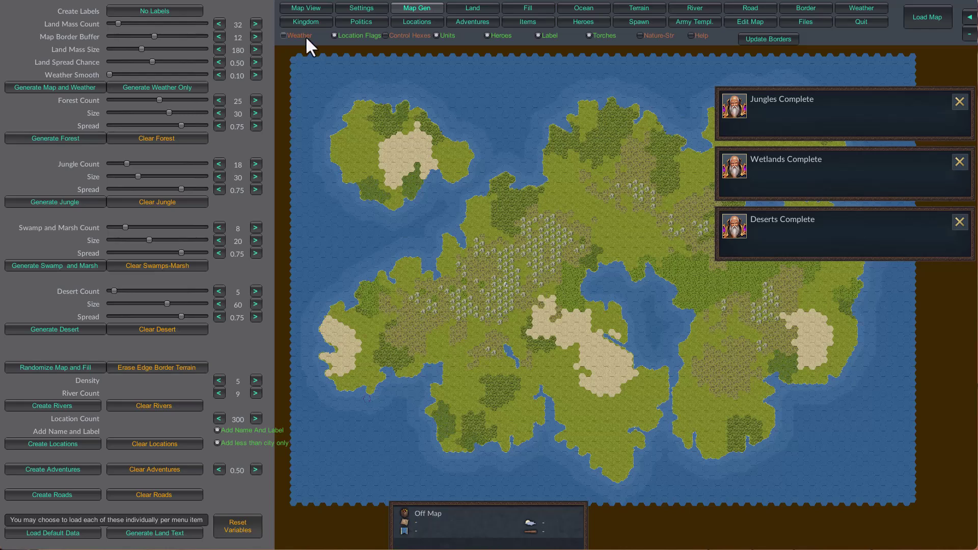
pyautogui.click(284, 35)
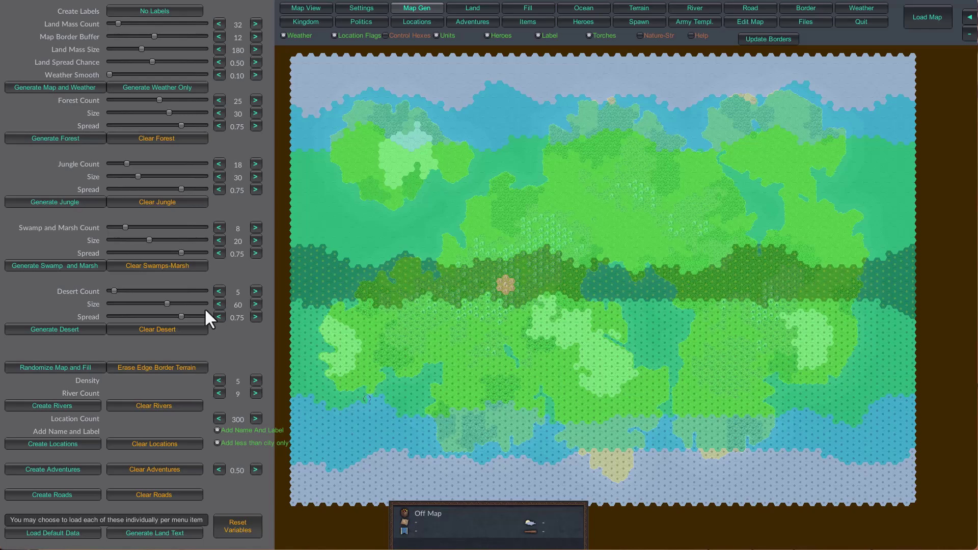
# Hide the weather overlay and move the view toward the coastline.
pyautogui.click(289, 35)
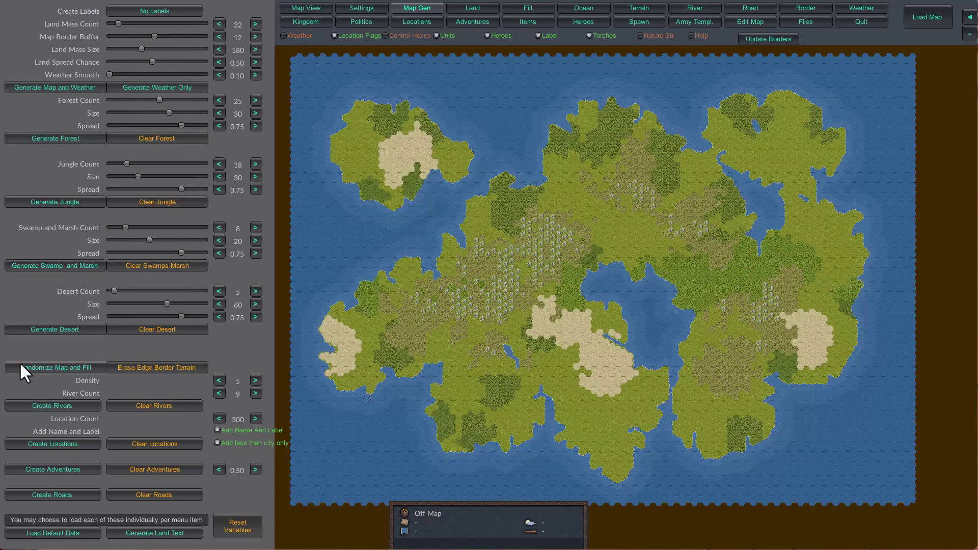
pyautogui.scroll(3, 509, 285)
pyautogui.scroll(5, 518, 278)
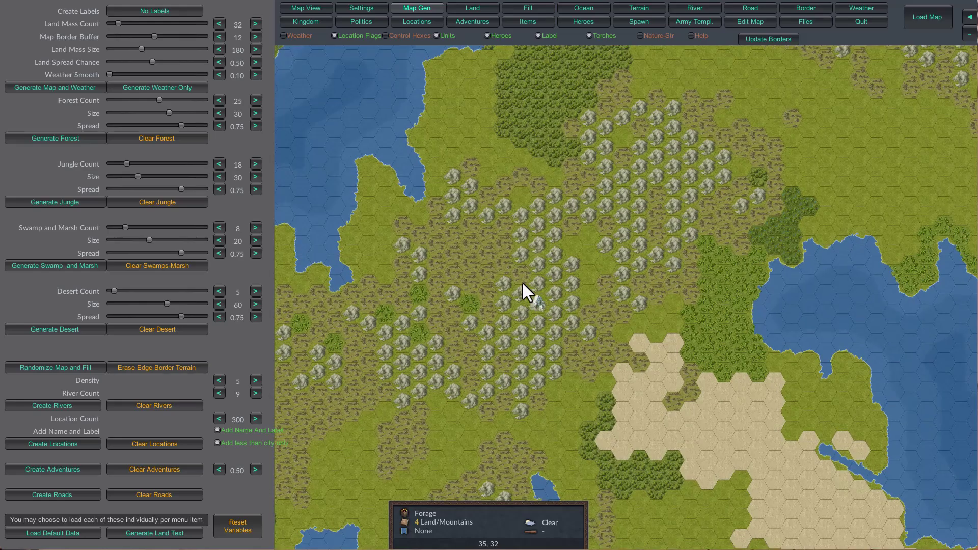
pyautogui.press('Up')
pyautogui.press('Left')
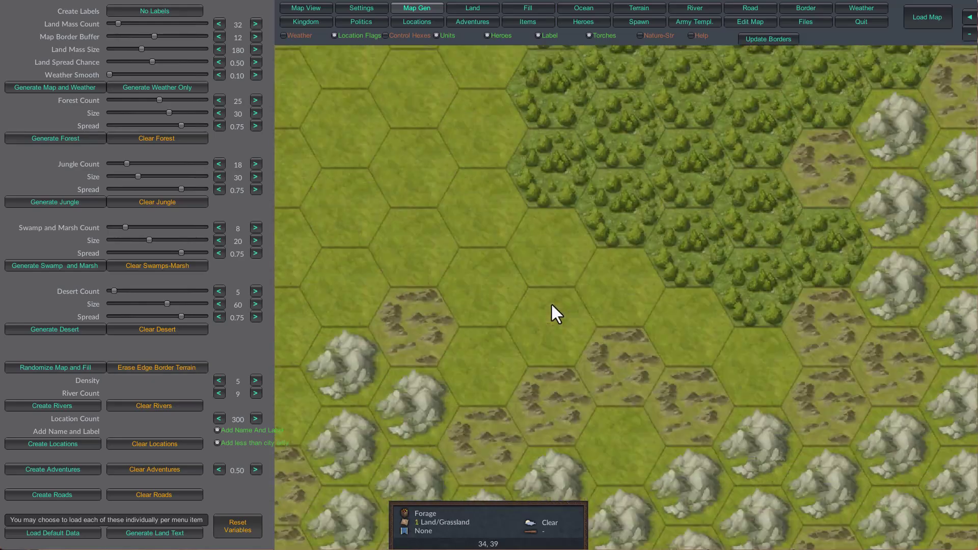
pyautogui.scroll(-5, 631, 331)
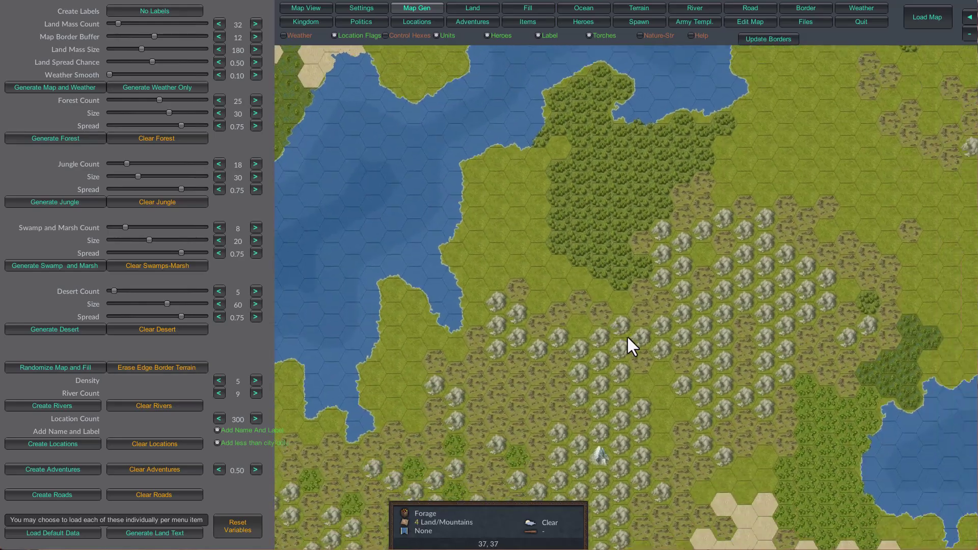
# Randomize and fill the continent's terrain tiles, then bring up the Terrain palette.
pyautogui.click(20, 365)
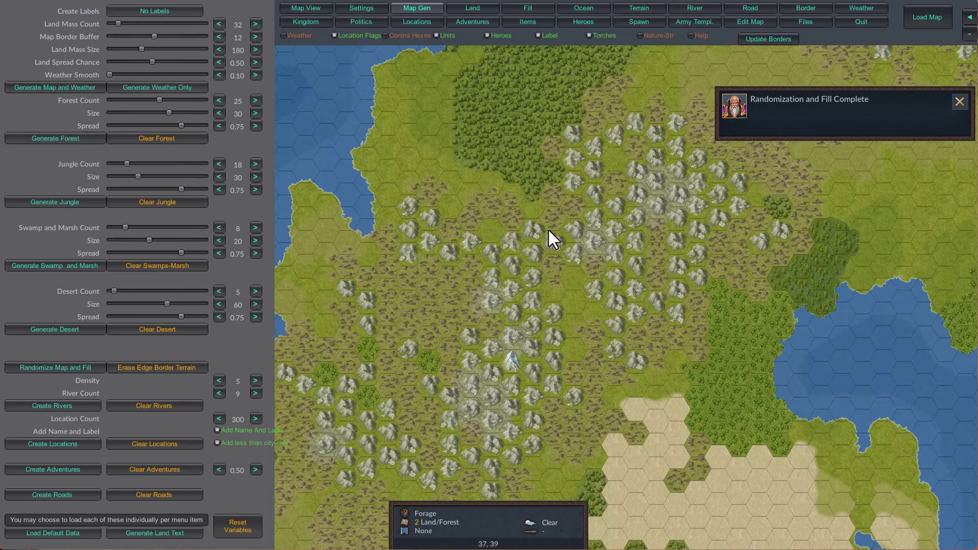
pyautogui.press('Up')
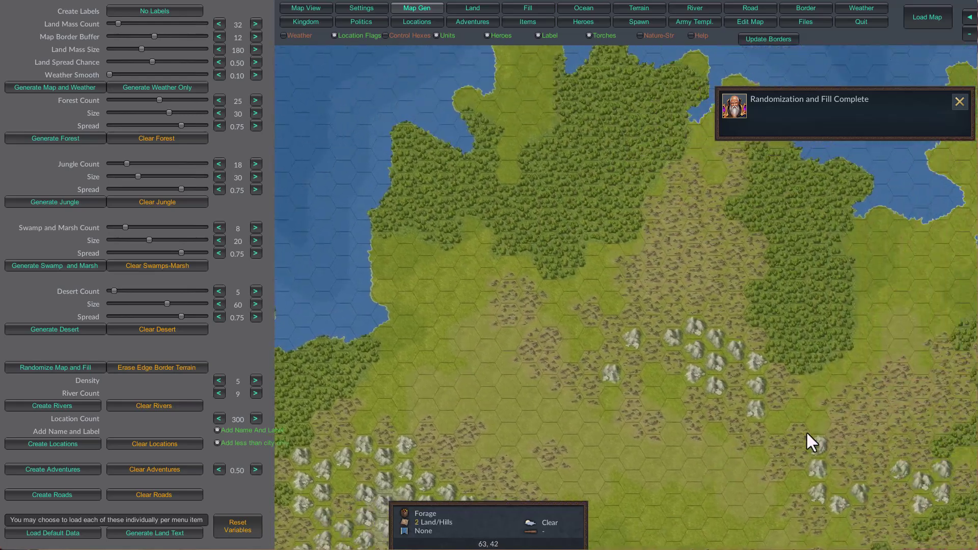
pyautogui.press('Down')
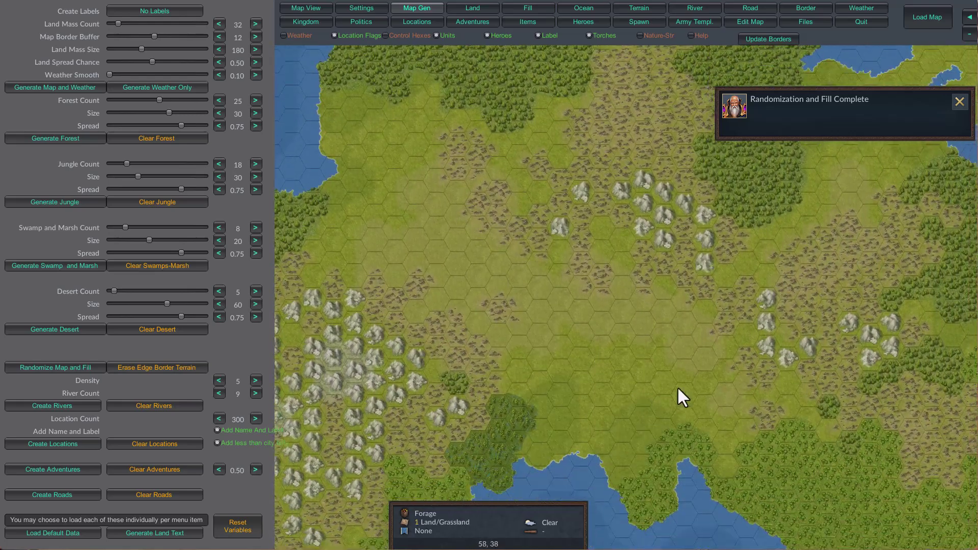
pyautogui.press('Up')
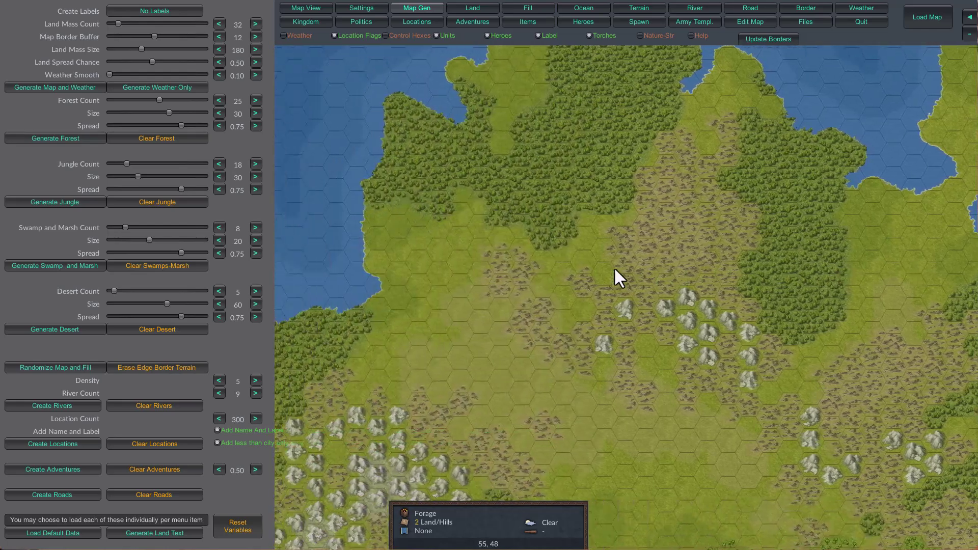
pyautogui.press('Down')
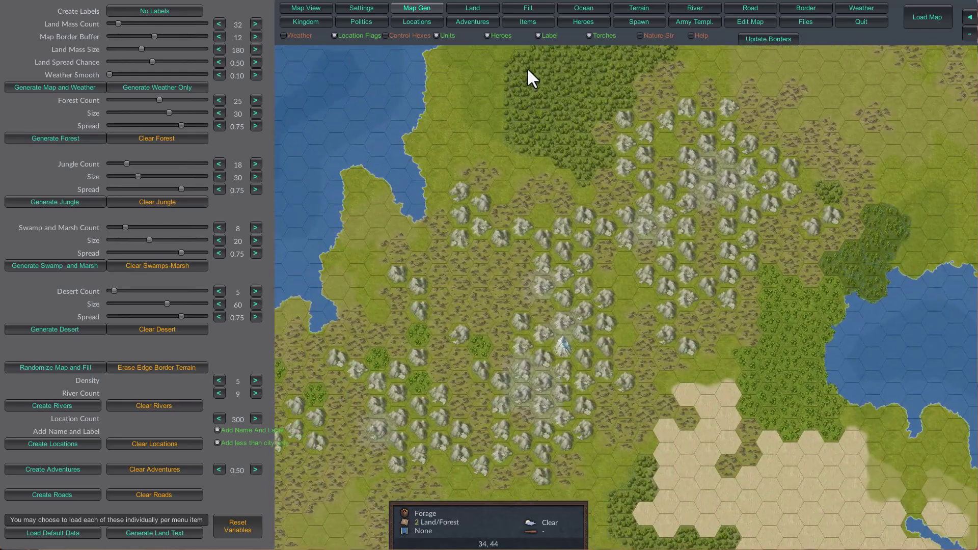
pyautogui.click(648, 7)
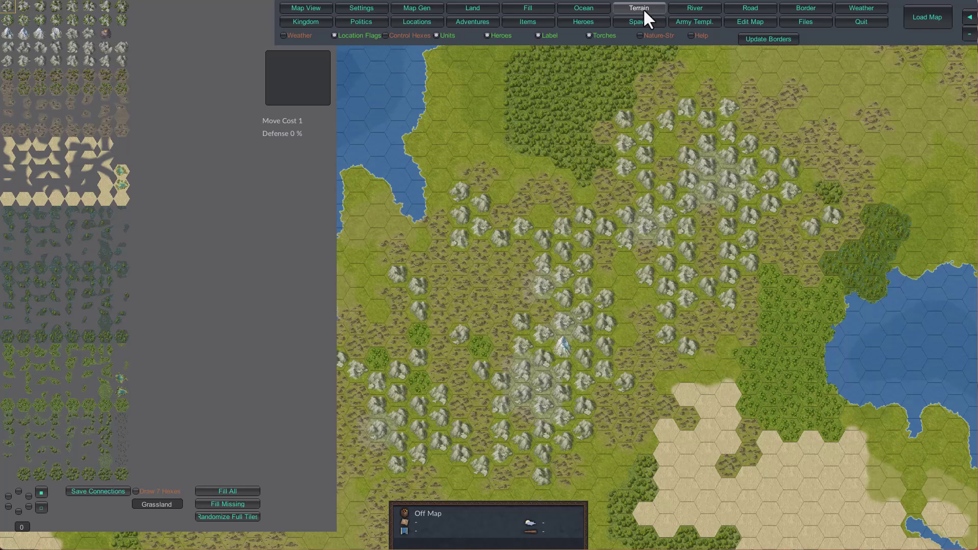
# Repaint two mountain hexes with solid mountain tiles from the palette.
pyautogui.click(121, 48)
pyautogui.scroll(3, 484, 270)
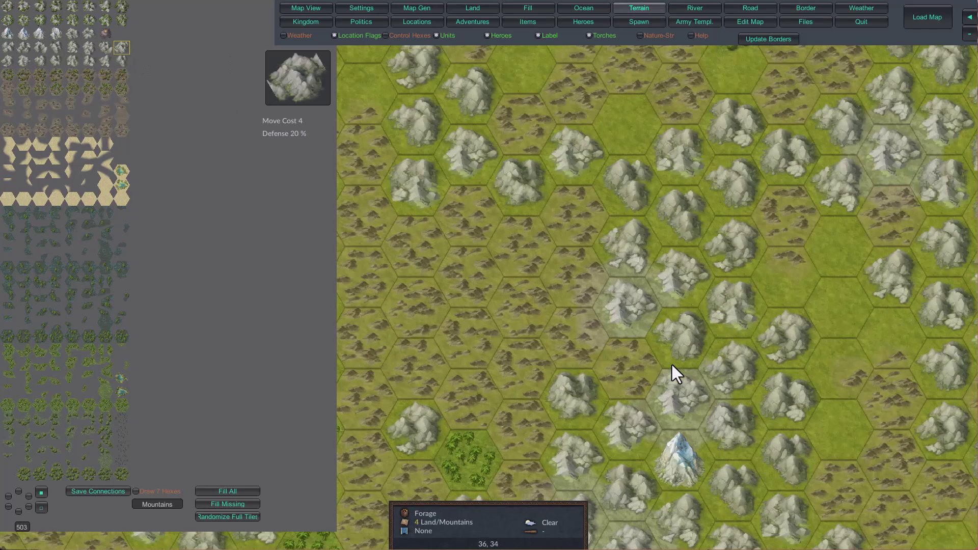
pyautogui.click(656, 274)
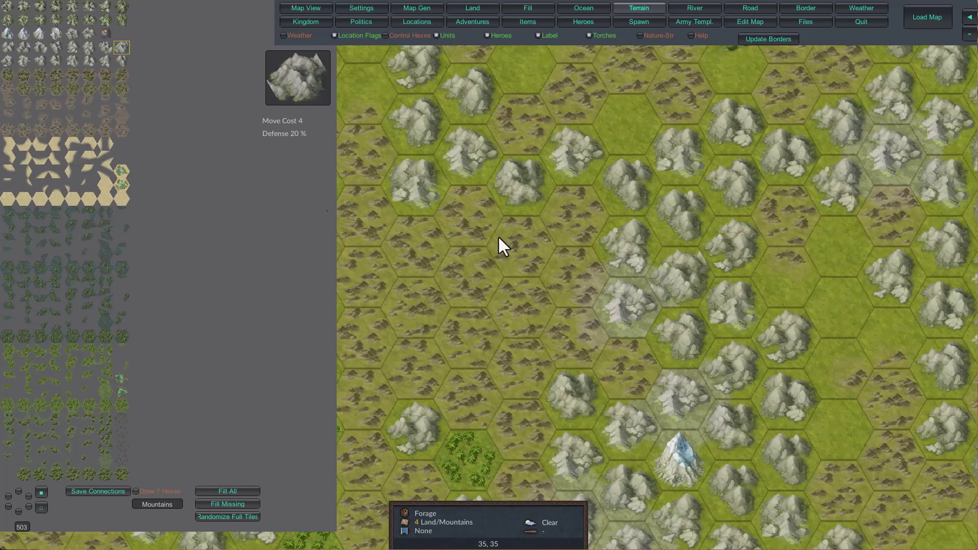
pyautogui.click(8, 47)
pyautogui.click(622, 305)
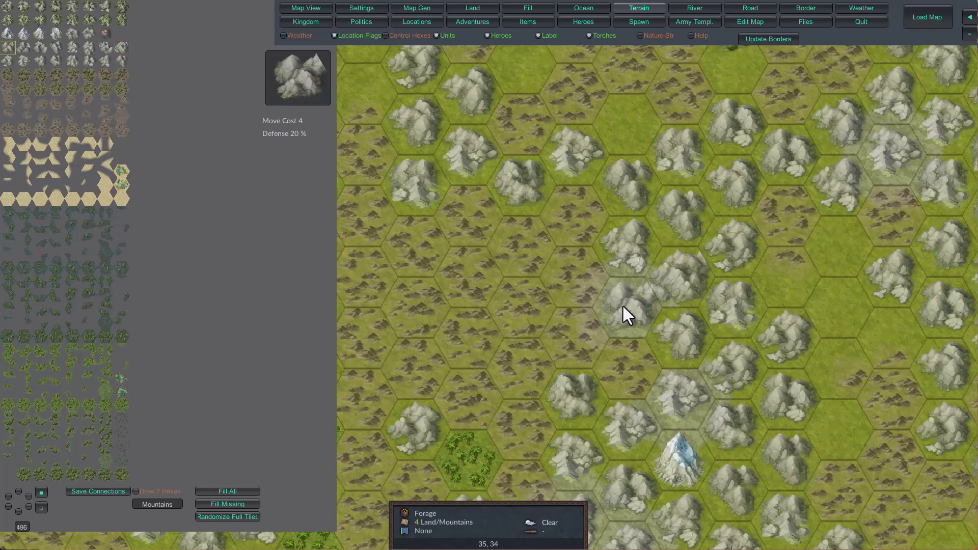
# Try each mountain tile variant in turn, settling on the second one.
pyautogui.click(36, 51)
pyautogui.click(29, 48)
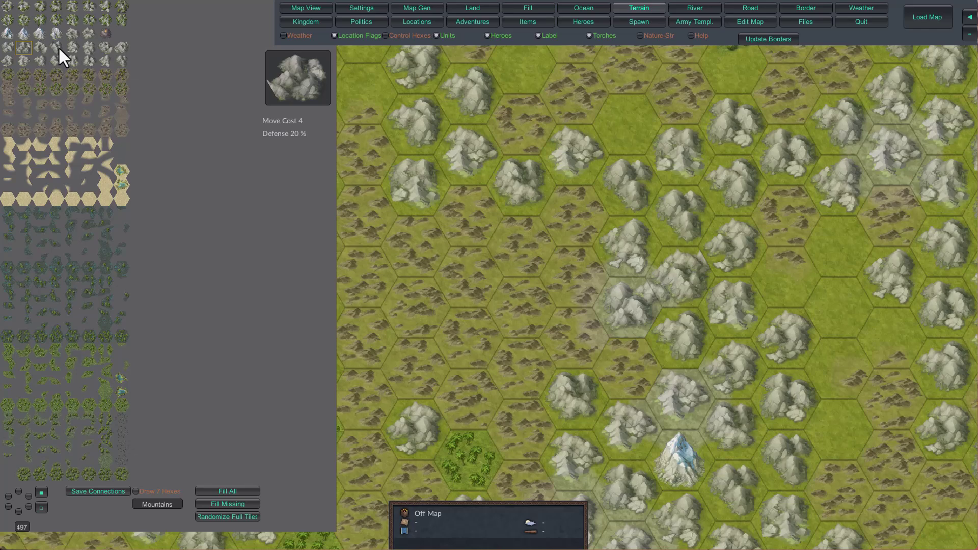
pyautogui.click(58, 47)
pyautogui.click(75, 45)
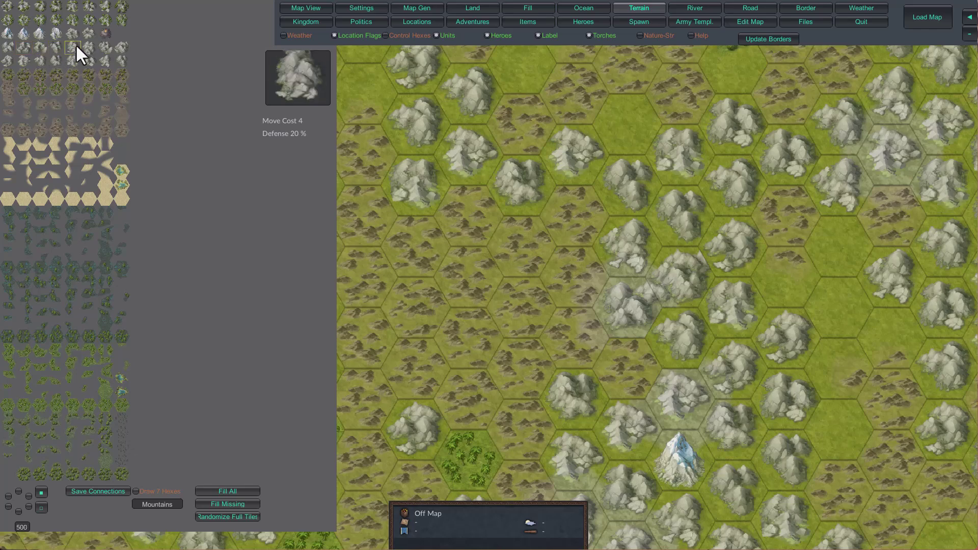
pyautogui.click(90, 47)
pyautogui.click(103, 47)
pyautogui.click(114, 49)
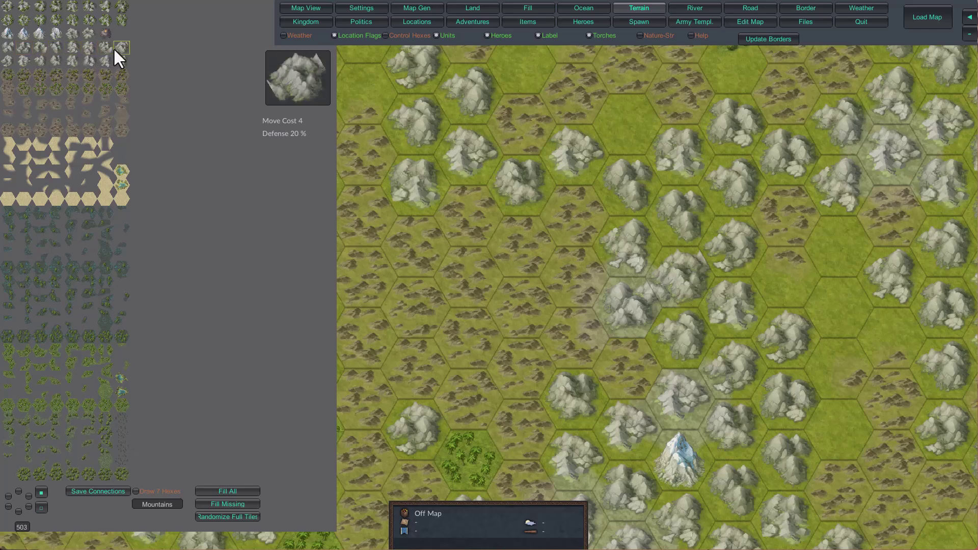
pyautogui.click(12, 46)
pyautogui.click(23, 45)
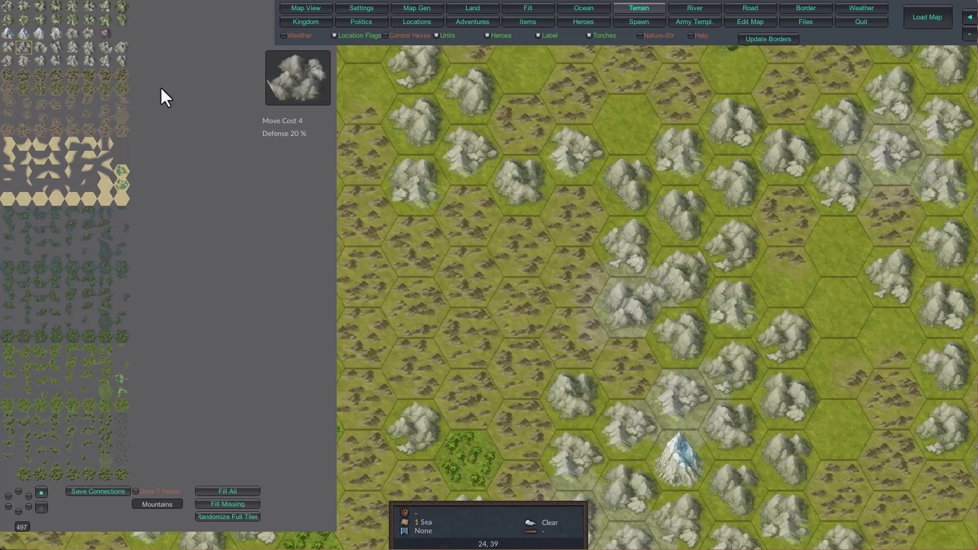
# Select the swamp forest tile, then the oasis grassland tile.
pyautogui.scroll(-2, 734, 285)
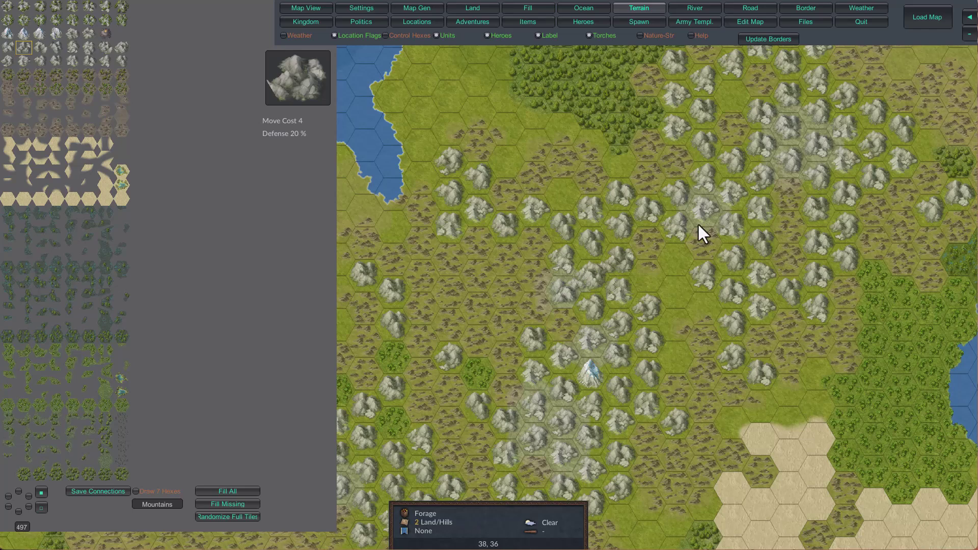
pyautogui.scroll(-1, 665, 345)
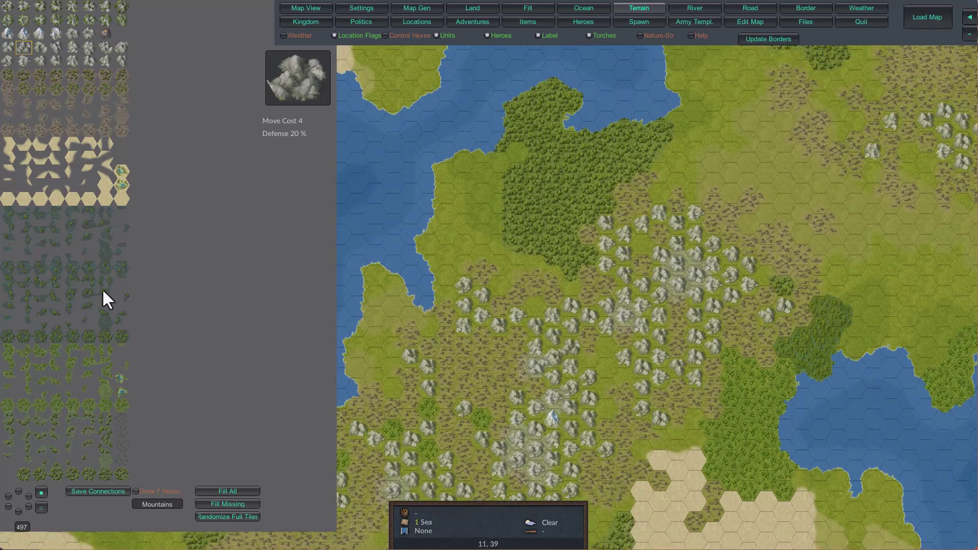
pyautogui.click(56, 335)
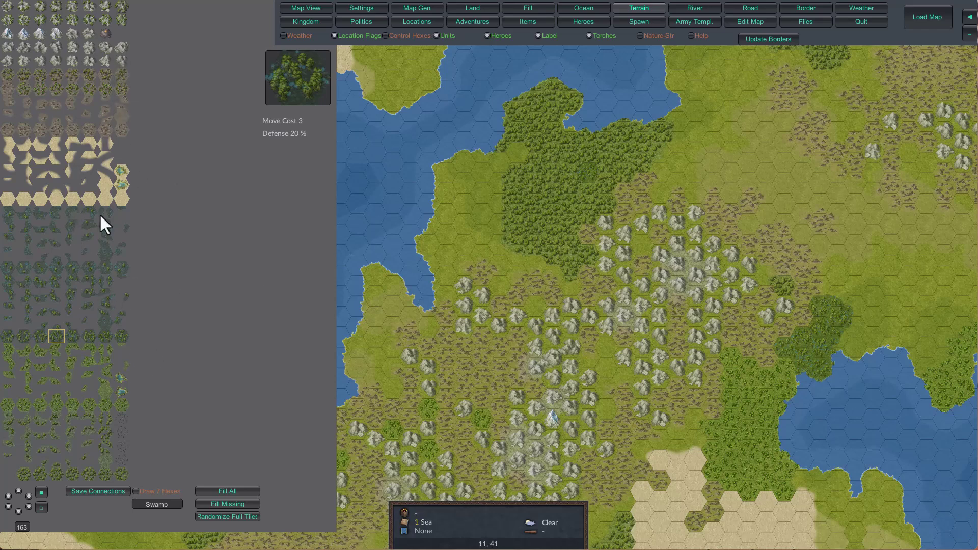
pyautogui.scroll(3, 113, 191)
pyautogui.click(122, 176)
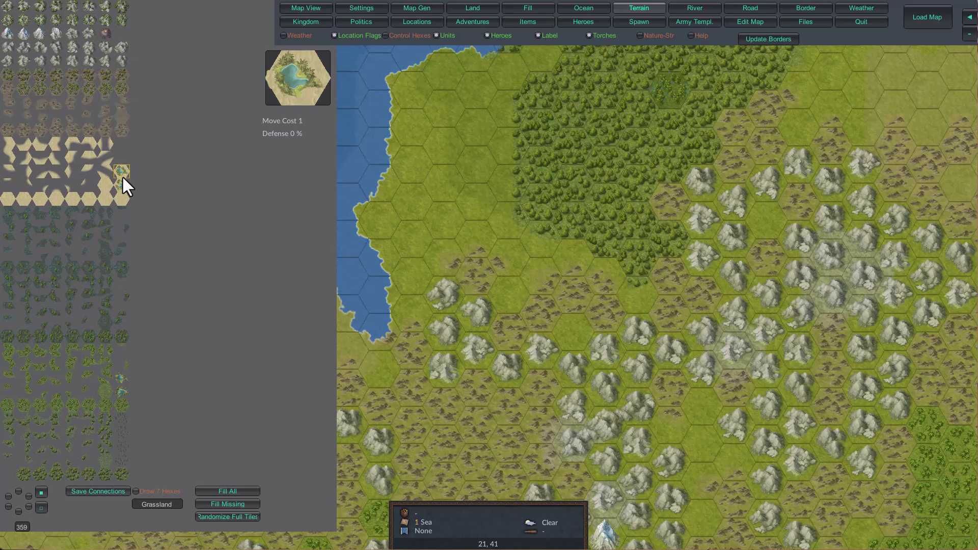
# Compare more mountain variants, the volcano tile and top-row tiles, then return to Map Gen.
pyautogui.click(119, 48)
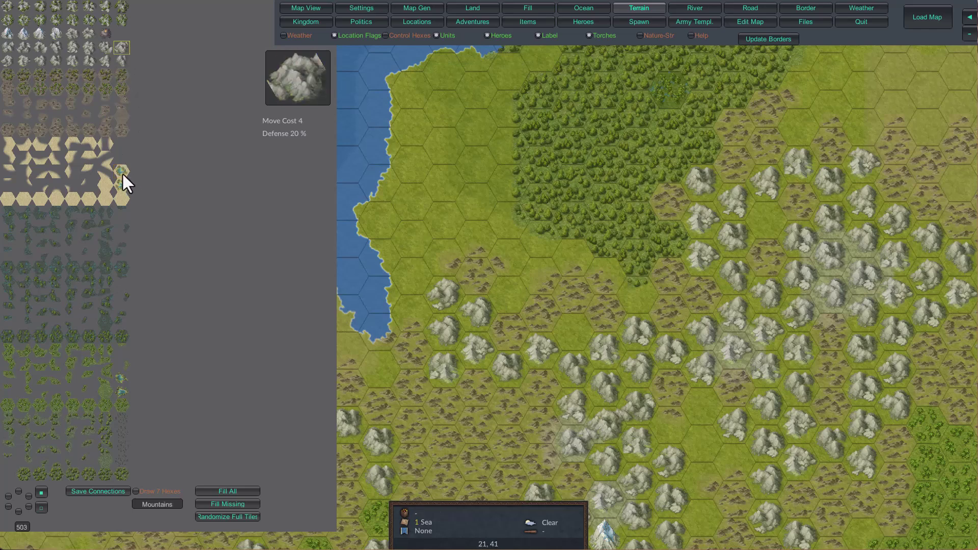
pyautogui.click(104, 46)
pyautogui.click(106, 32)
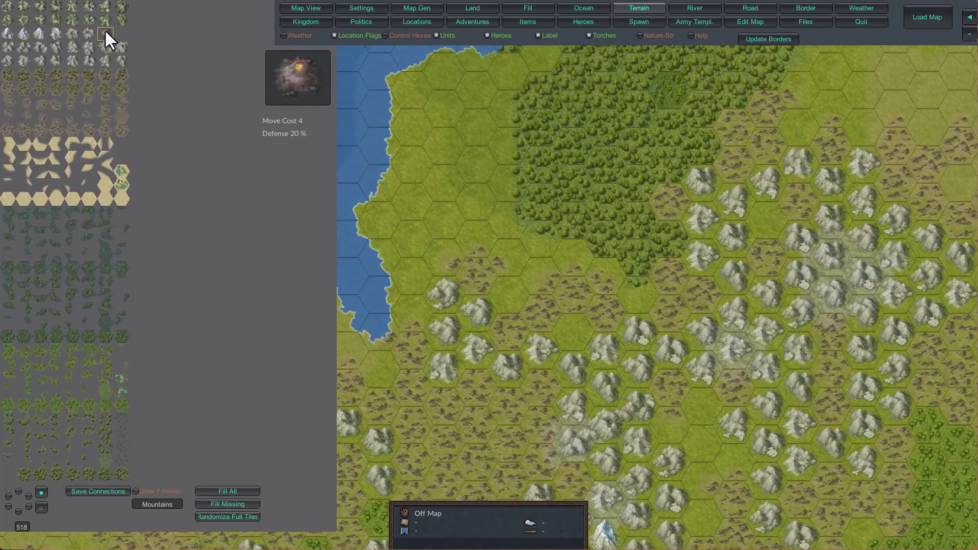
pyautogui.click(86, 33)
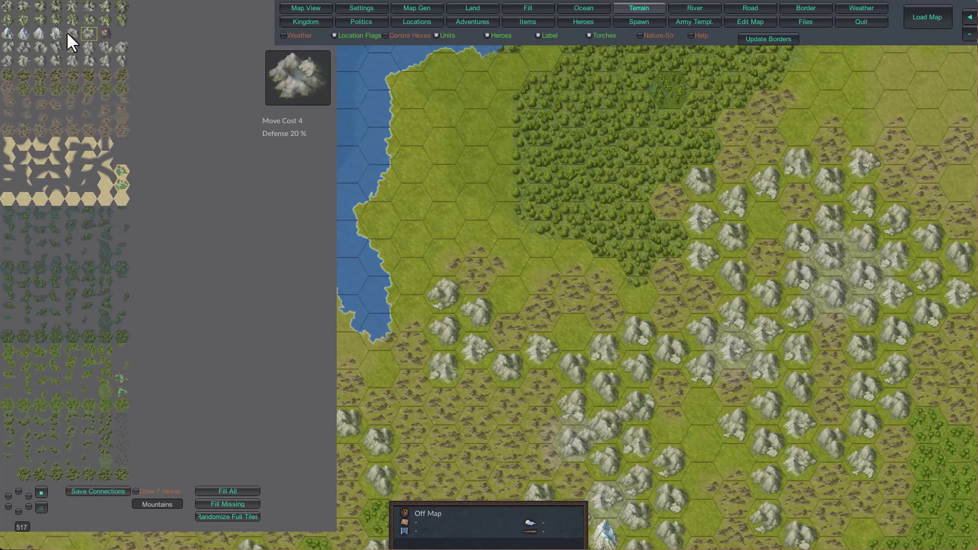
pyautogui.click(71, 33)
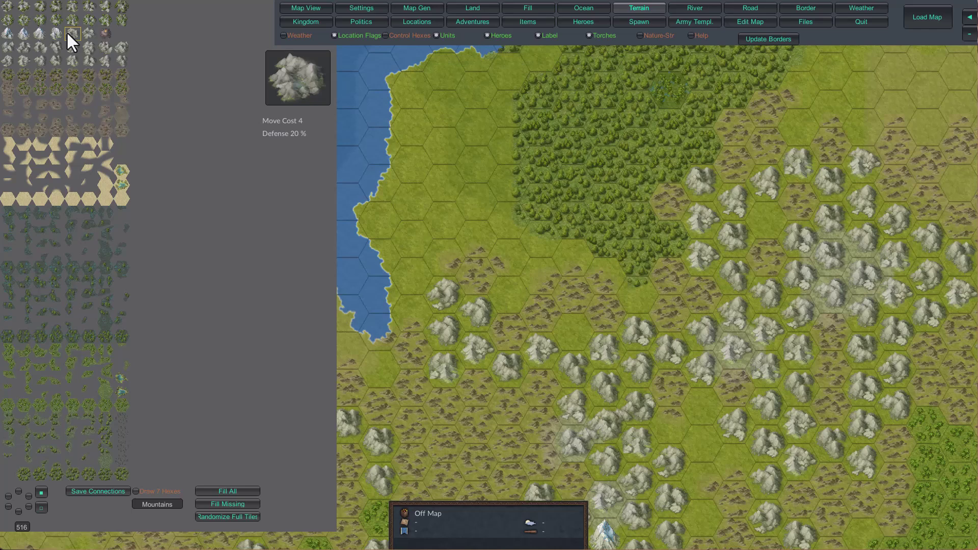
pyautogui.click(73, 20)
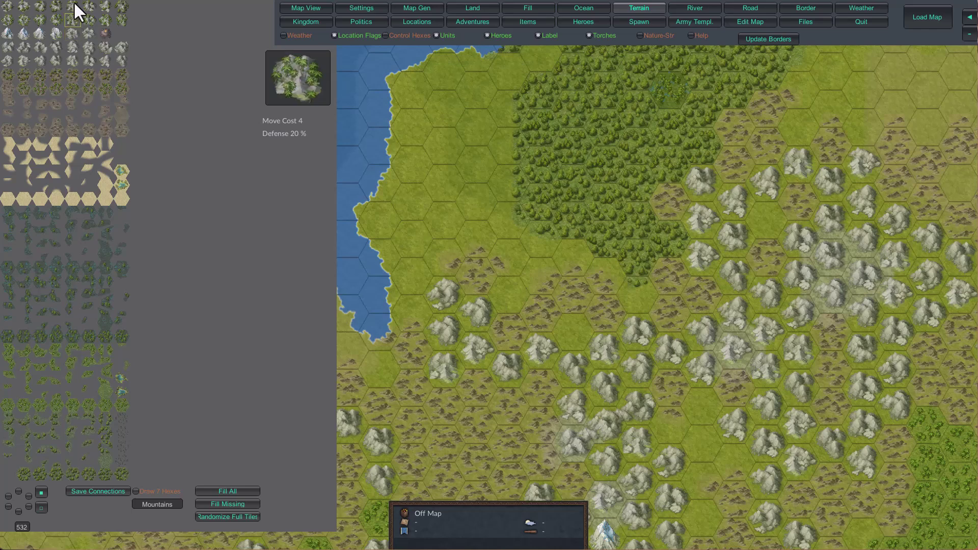
pyautogui.click(74, 3)
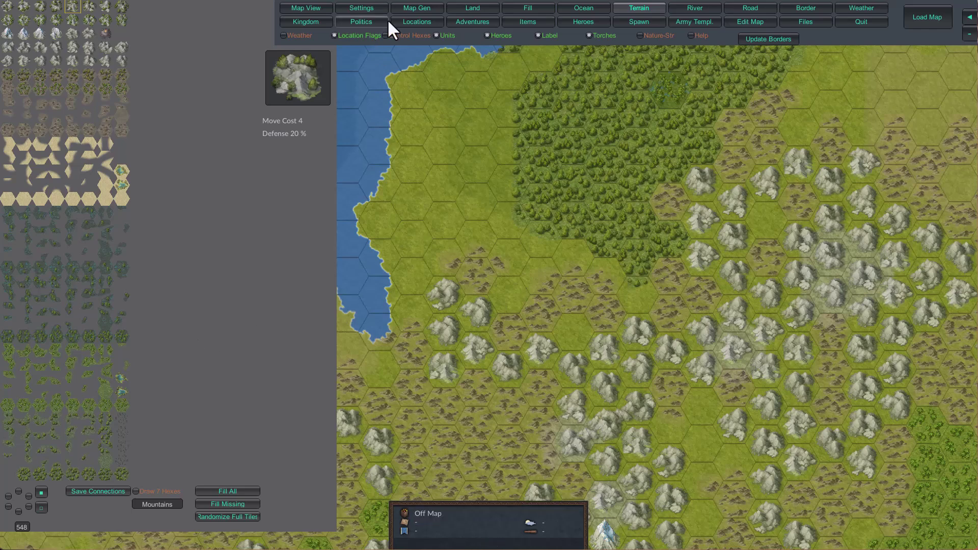
pyautogui.click(416, 7)
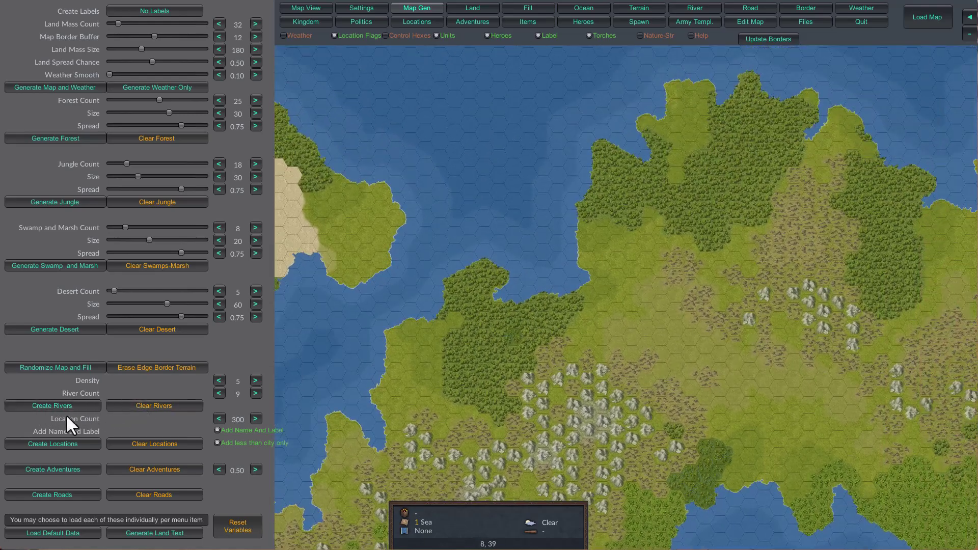
# Create rivers across the continent, inspect them up close, and bring up the River palette.
pyautogui.click(46, 404)
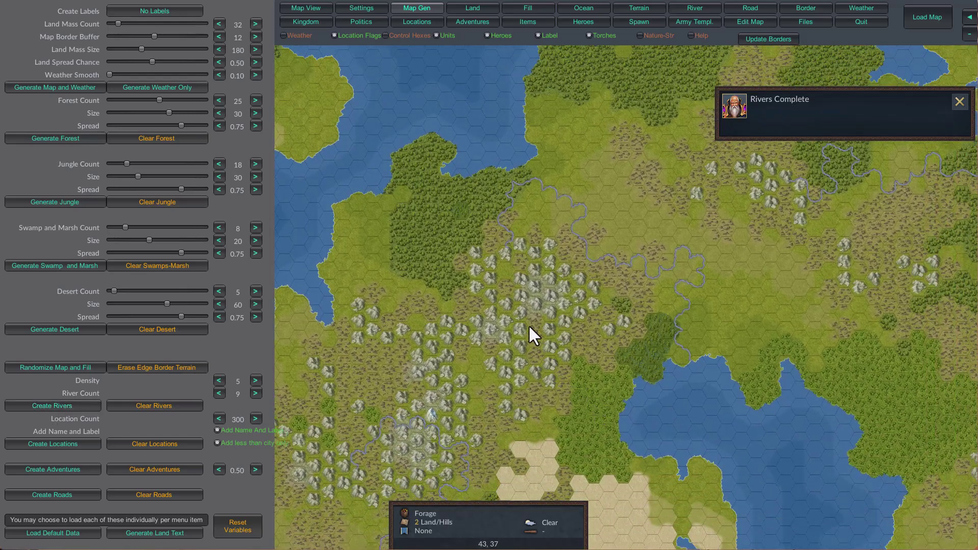
pyautogui.scroll(6, 529, 328)
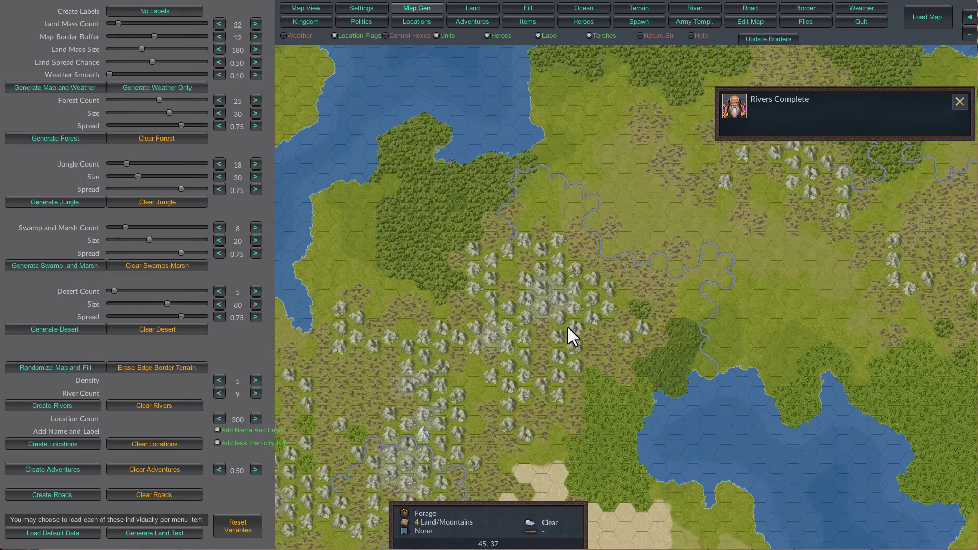
pyautogui.press('Right')
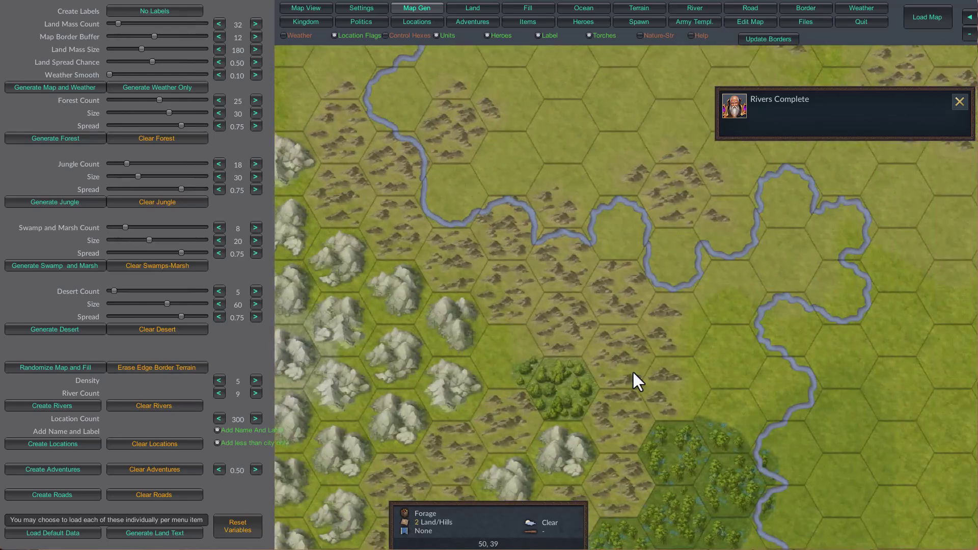
pyautogui.press('Down')
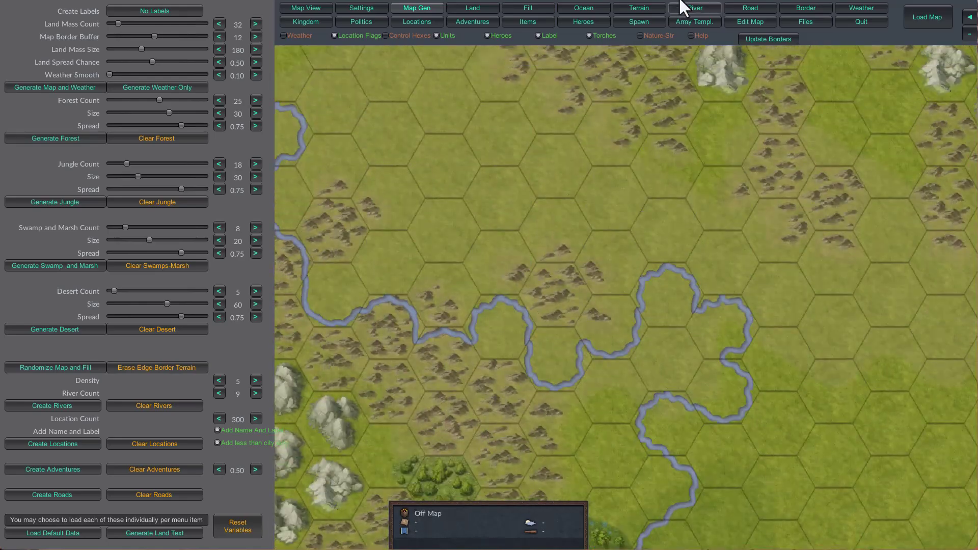
pyautogui.click(683, 8)
# Place a test circular river piece on grassland, then erase it with the empty piece.
pyautogui.scroll(-3, 658, 216)
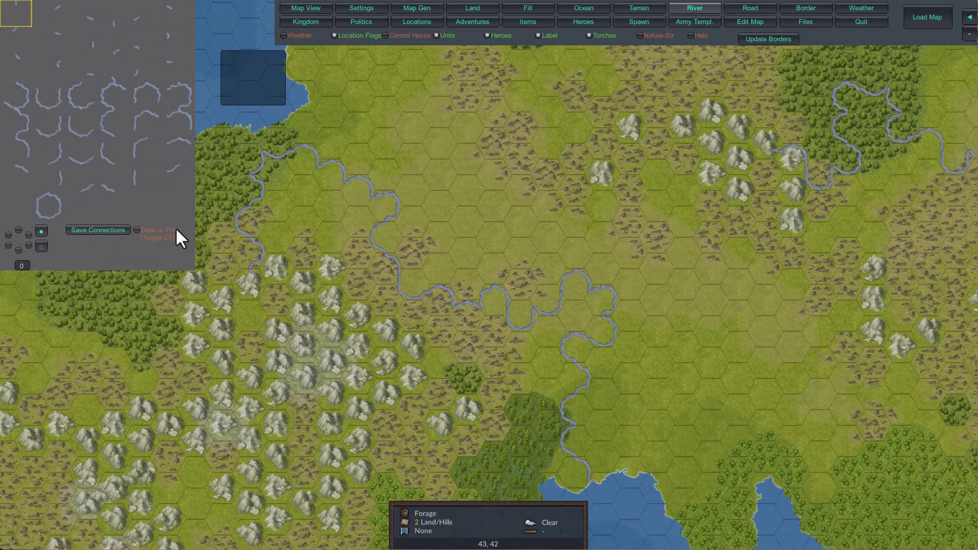
pyautogui.click(53, 205)
pyautogui.click(667, 333)
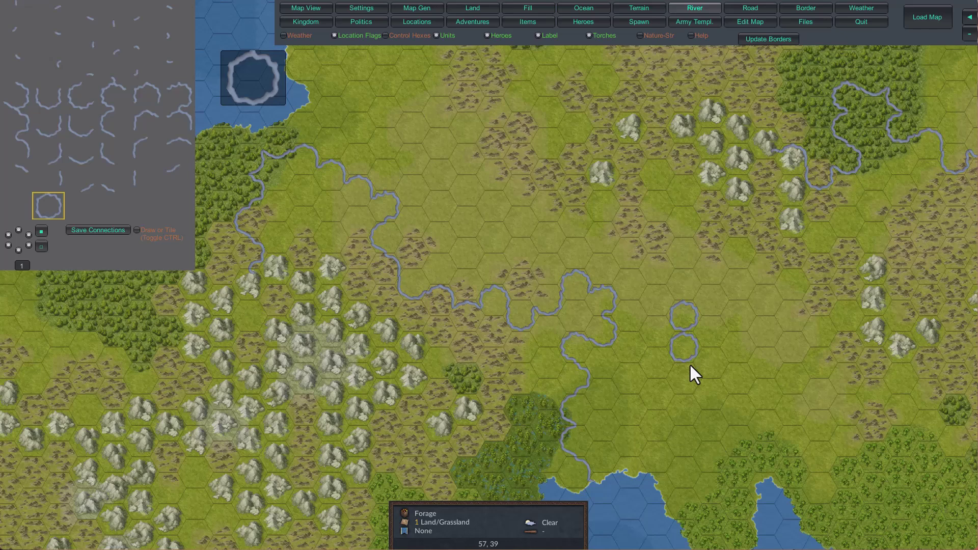
pyautogui.click(13, 206)
pyautogui.moveTo(684, 351); pyautogui.dragTo(680, 322)
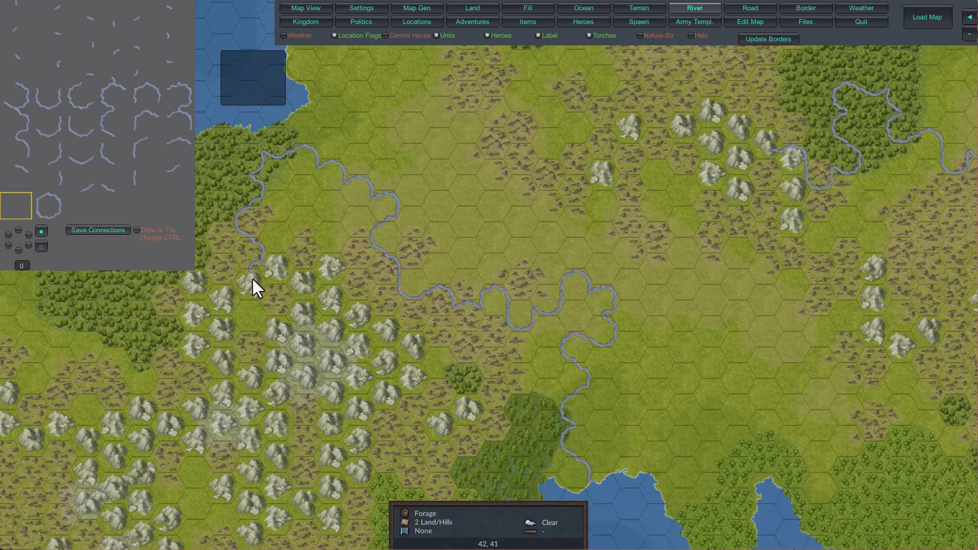
# Enable freehand drawing and draw a river inland from the western coast.
pyautogui.click(149, 230)
pyautogui.press('Up')
pyautogui.press('Left')
pyautogui.scroll(3, 402, 237)
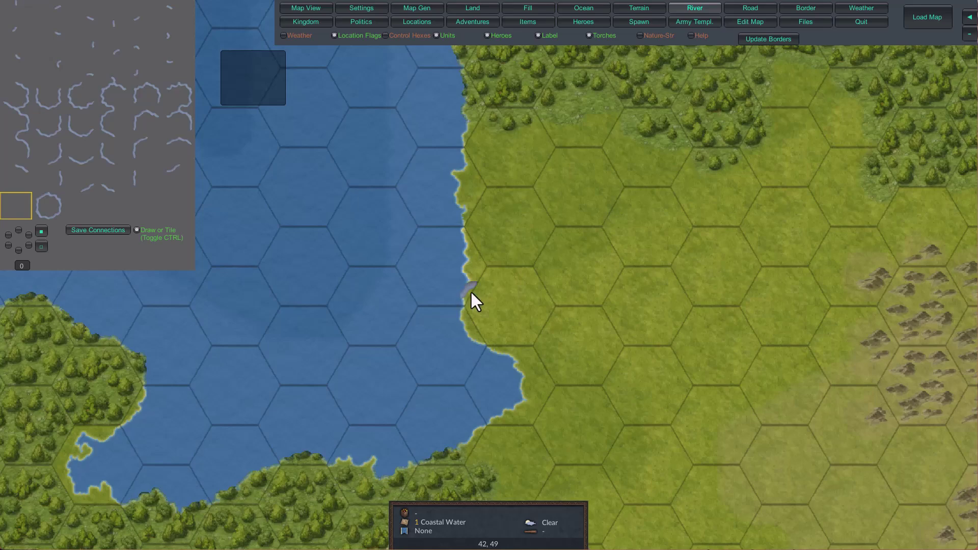
pyautogui.moveTo(471, 293); pyautogui.dragTo(480, 304)
pyautogui.moveTo(507, 349)
pyautogui.mouseDown()
pyautogui.moveTo(541, 349)
pyautogui.moveTo(568, 313)
pyautogui.moveTo(614, 303)
pyautogui.mouseUp()
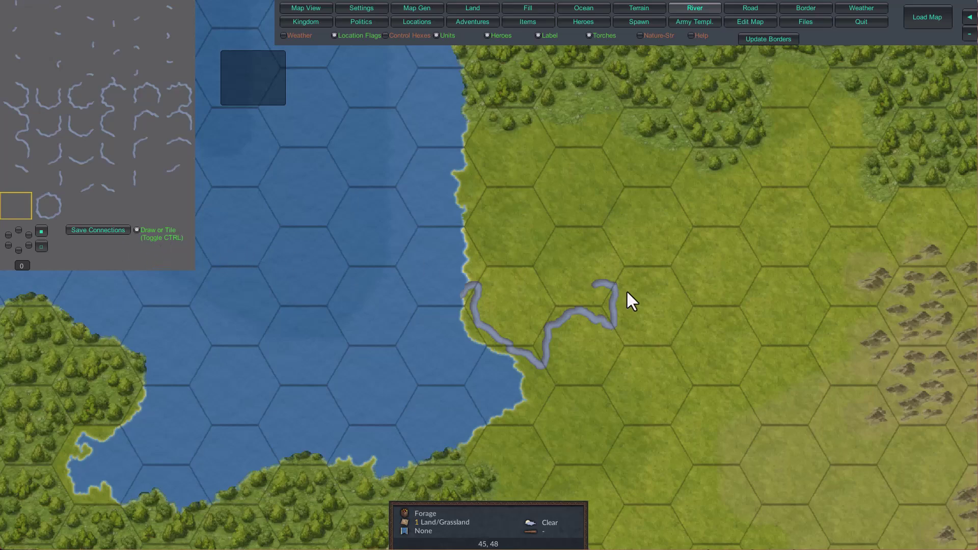
# Erase the river segment in hex 44, 48, extend the river east, and return to Map Gen.
pyautogui.press('ctrl')
pyautogui.click(582, 337)
pyautogui.press('ctrl')
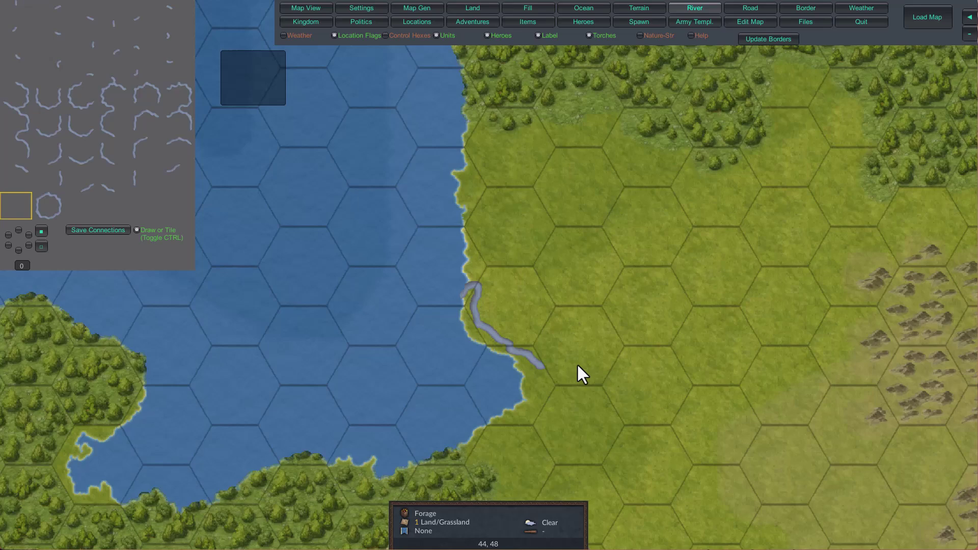
pyautogui.moveTo(574, 327); pyautogui.dragTo(601, 326)
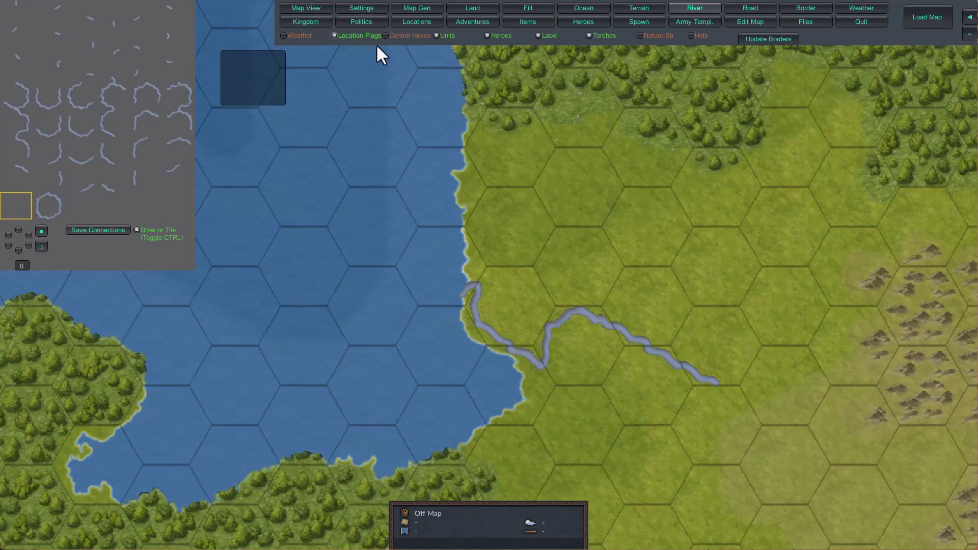
pyautogui.click(425, 7)
# Run a map generation option, check the Kingdom settings, and return to Map Gen.
pyautogui.click(78, 372)
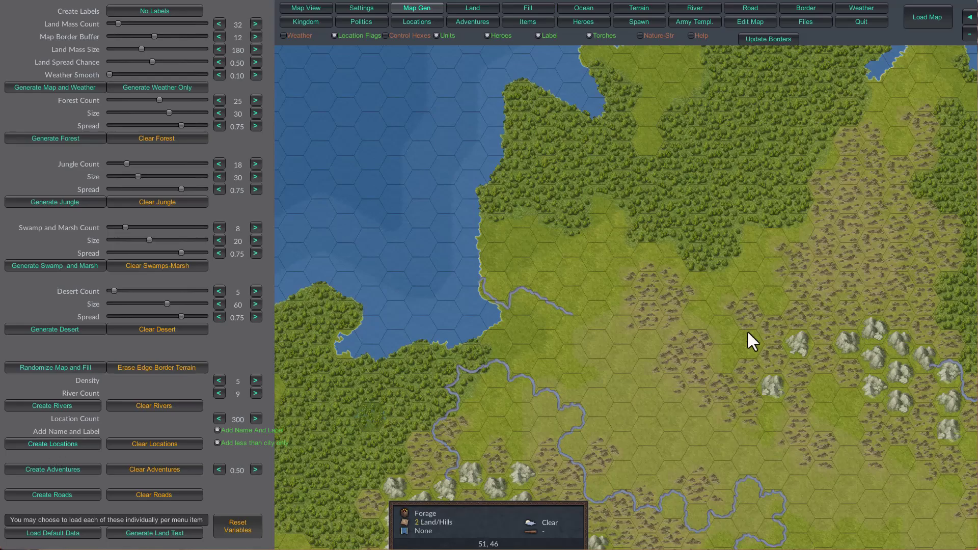
pyautogui.scroll(-5, 747, 330)
pyautogui.scroll(-2, 681, 340)
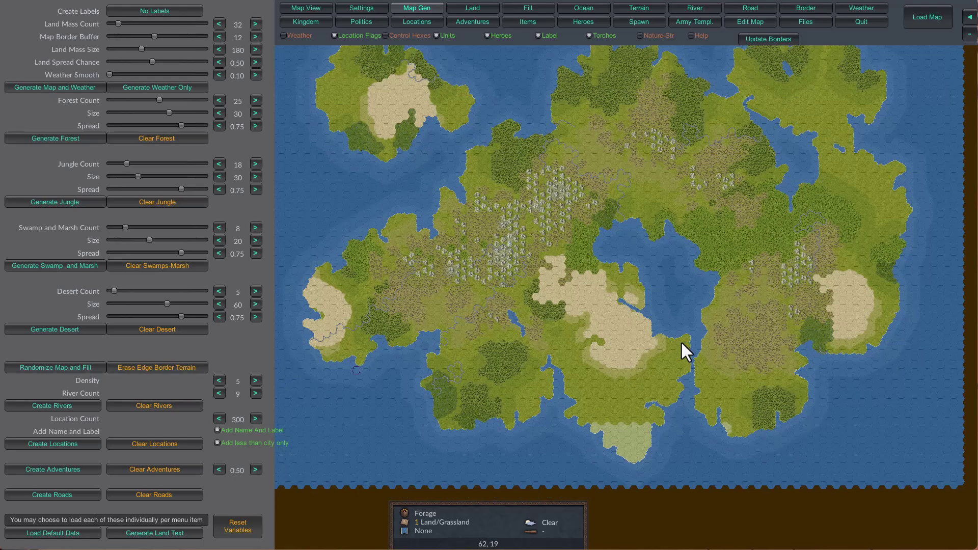
pyautogui.scroll(4, 646, 338)
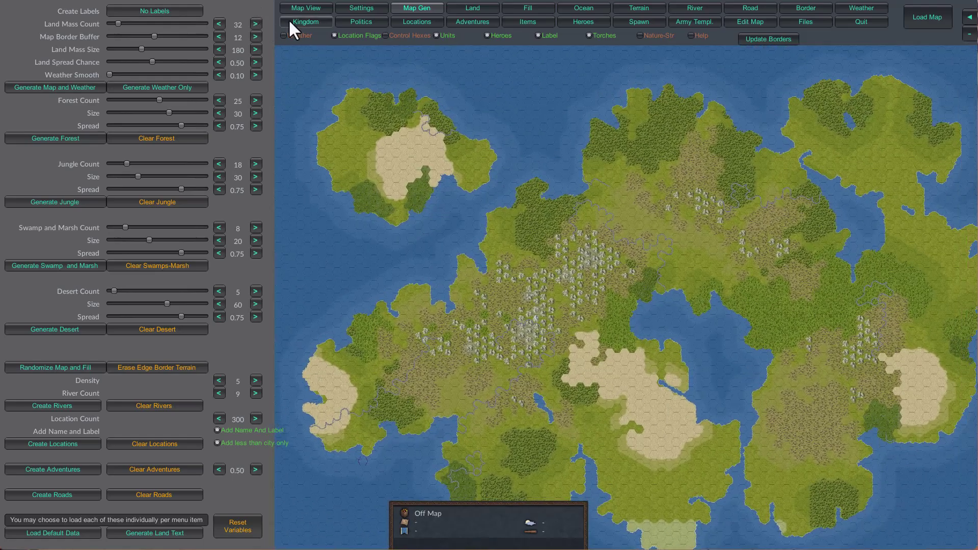
pyautogui.click(288, 22)
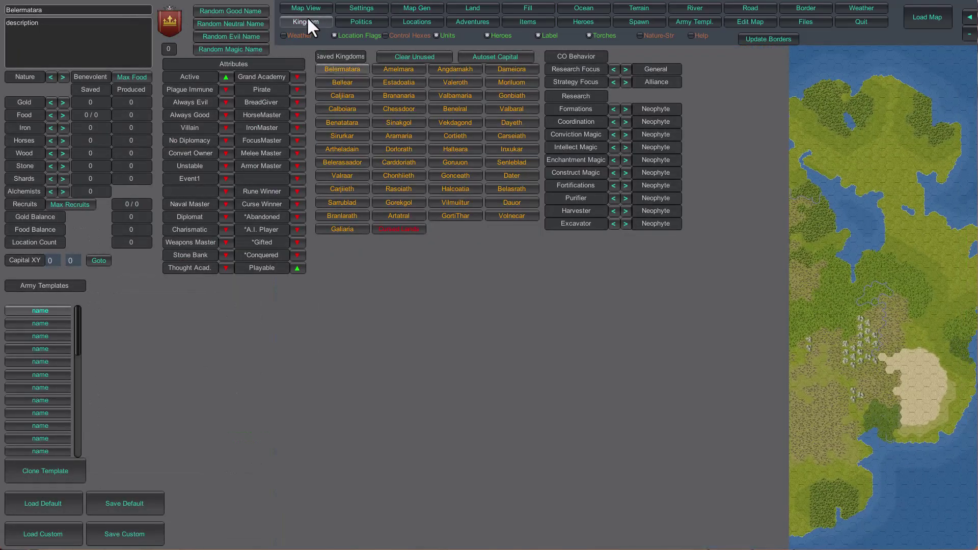
pyautogui.click(405, 8)
# Create named town locations across the continent and zoom in on several towns.
pyautogui.press('Down')
pyautogui.press('Right')
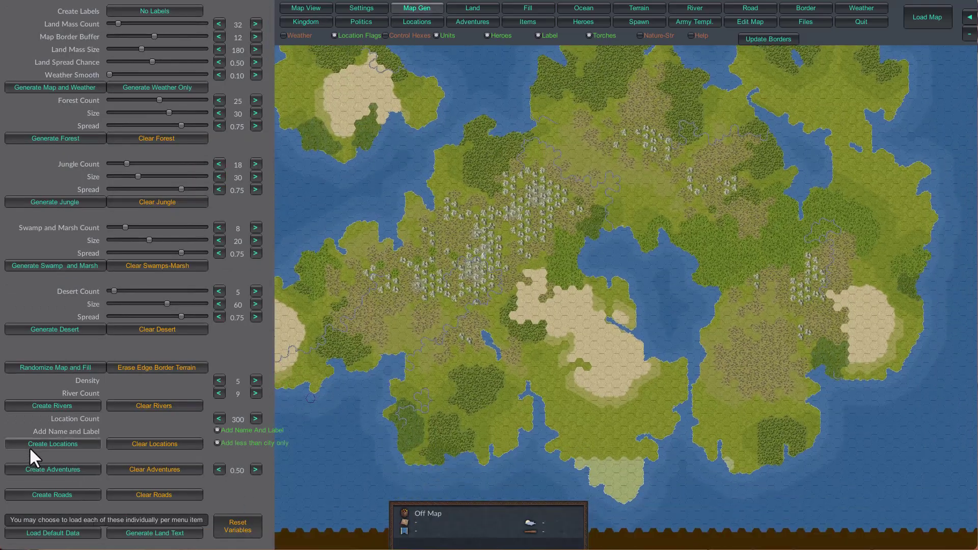
pyautogui.click(35, 443)
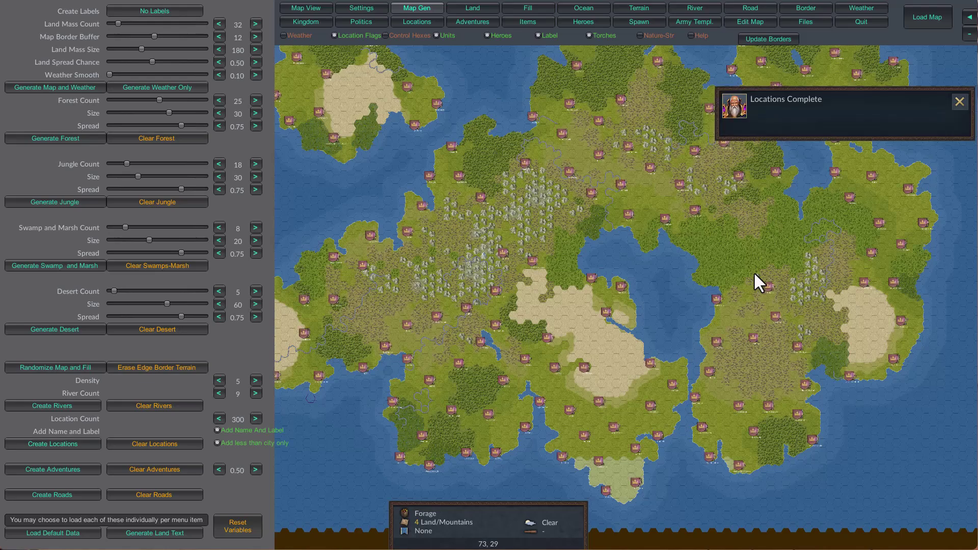
pyautogui.scroll(3, 754, 275)
pyautogui.scroll(-4, 754, 274)
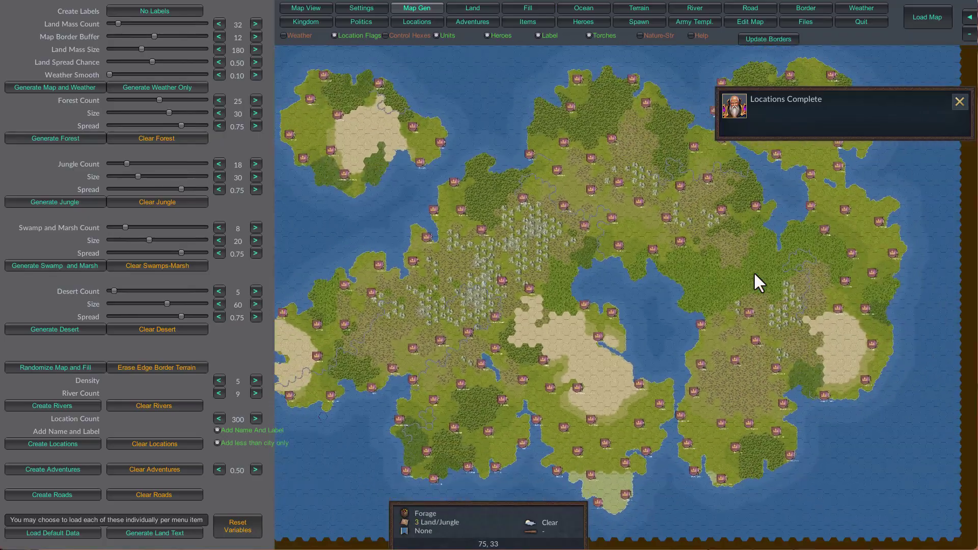
pyautogui.scroll(4, 645, 328)
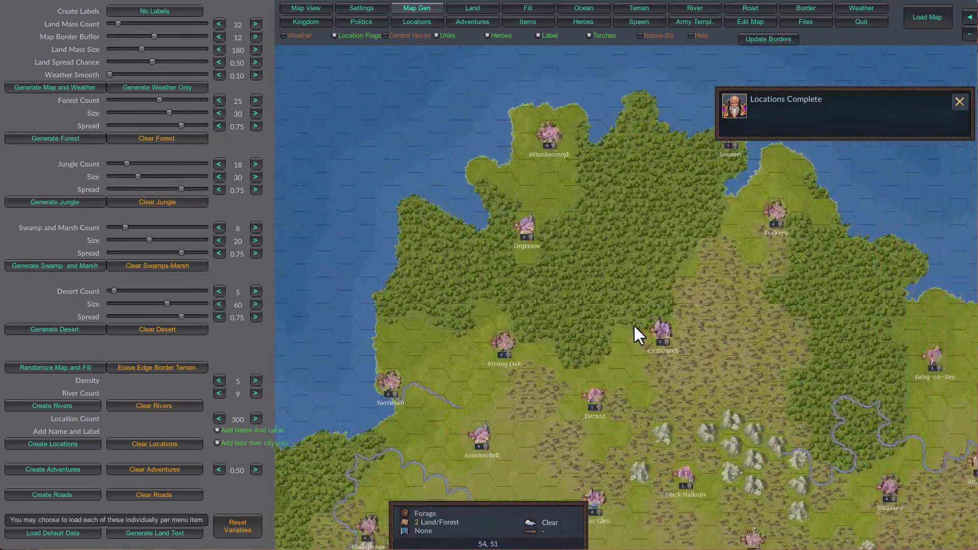
# In Edit Map > Locations, set Strong Oak's owner to Angdamakh and unlink owner from controller.
pyautogui.click(750, 21)
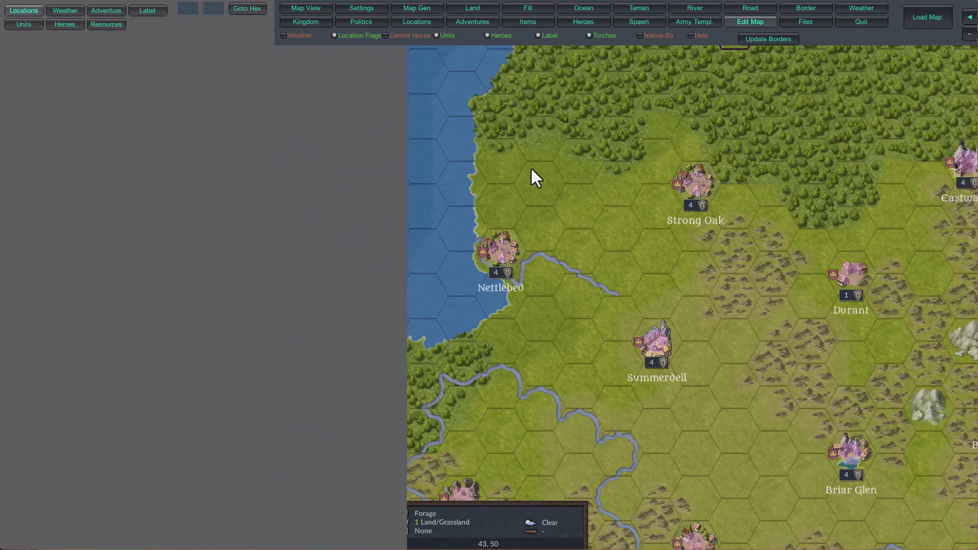
pyautogui.click(695, 186)
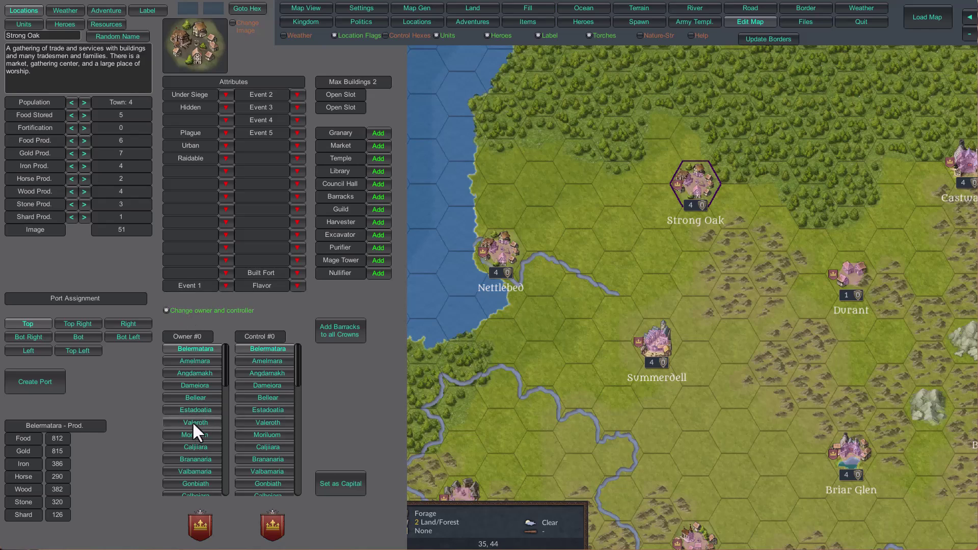
pyautogui.click(182, 470)
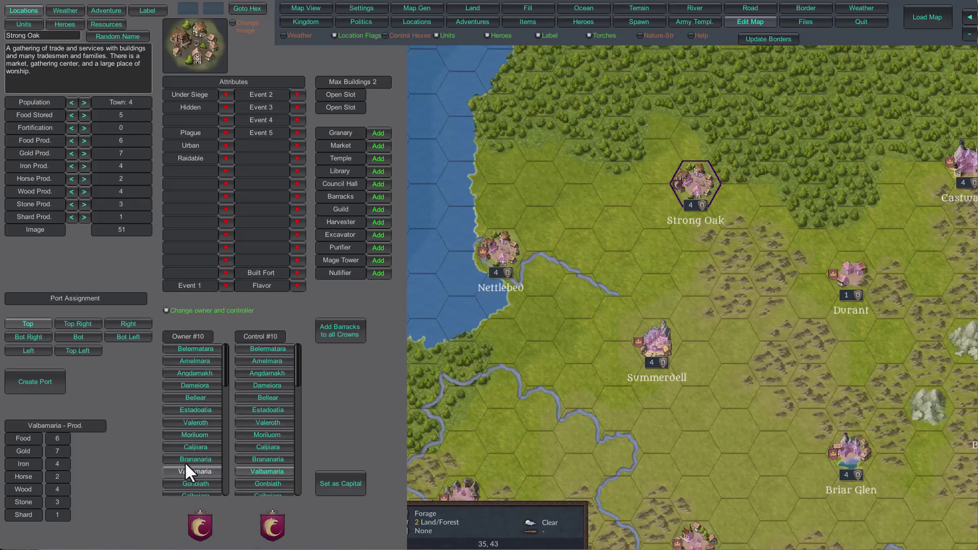
pyautogui.click(184, 373)
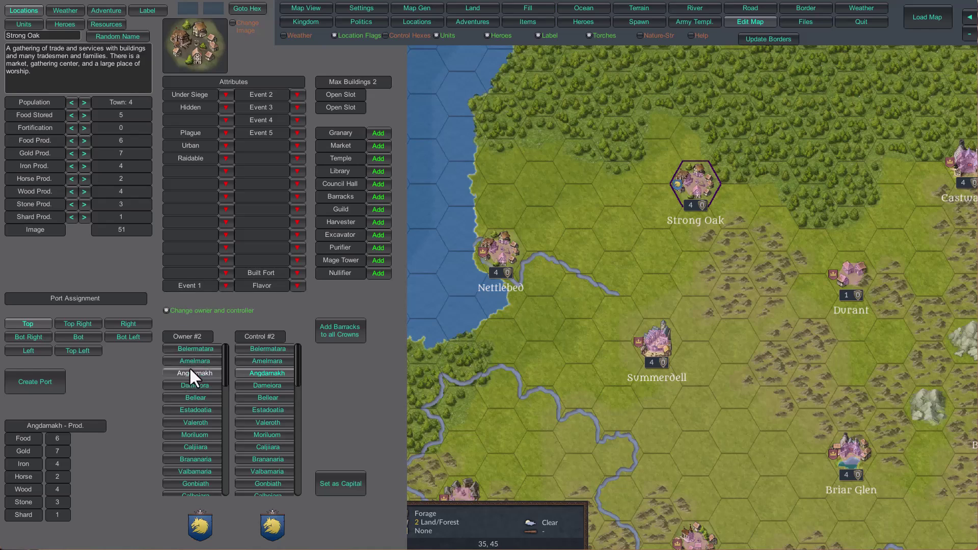
pyautogui.click(213, 310)
# Make Bellear both owner and controller of Briar Glen, relink them, and return to Map Gen.
pyautogui.press('Right')
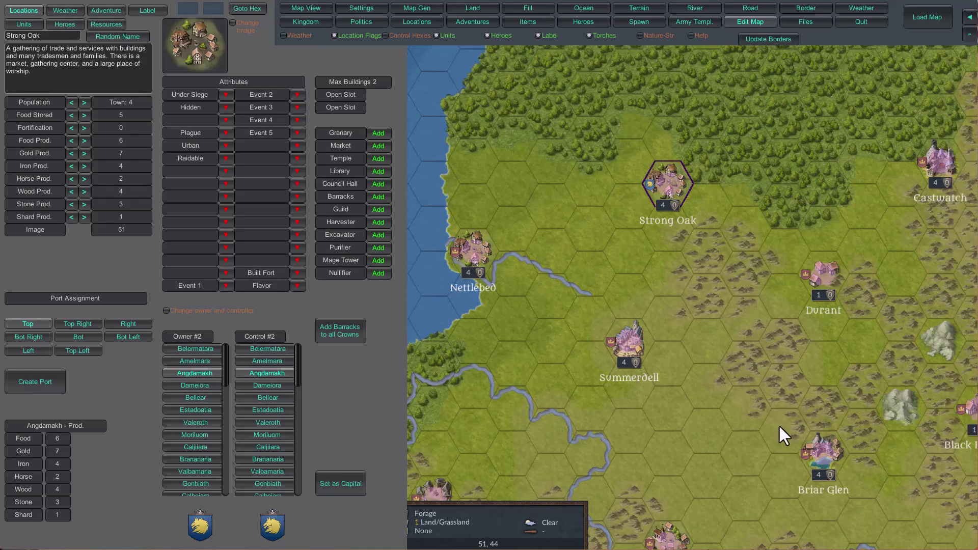
pyautogui.click(732, 456)
pyautogui.click(184, 398)
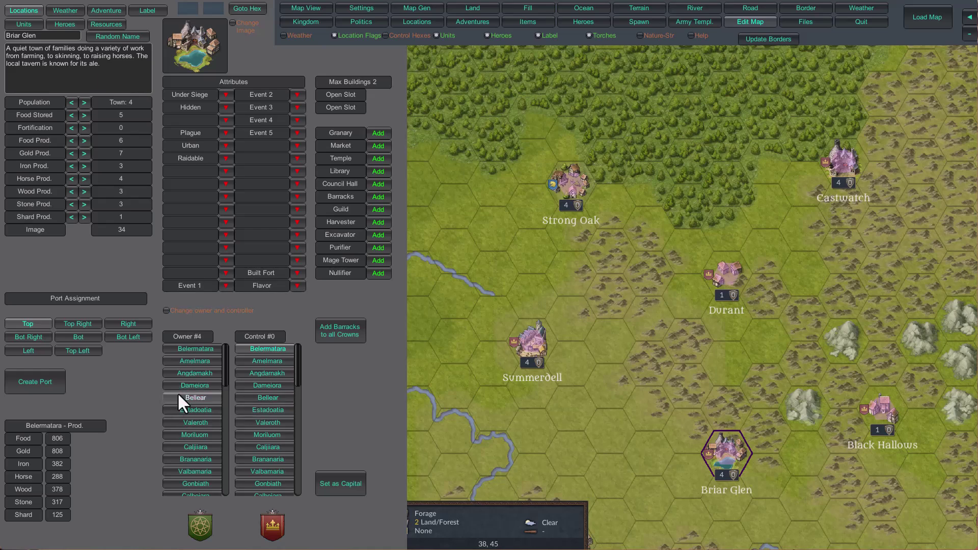
pyautogui.click(269, 398)
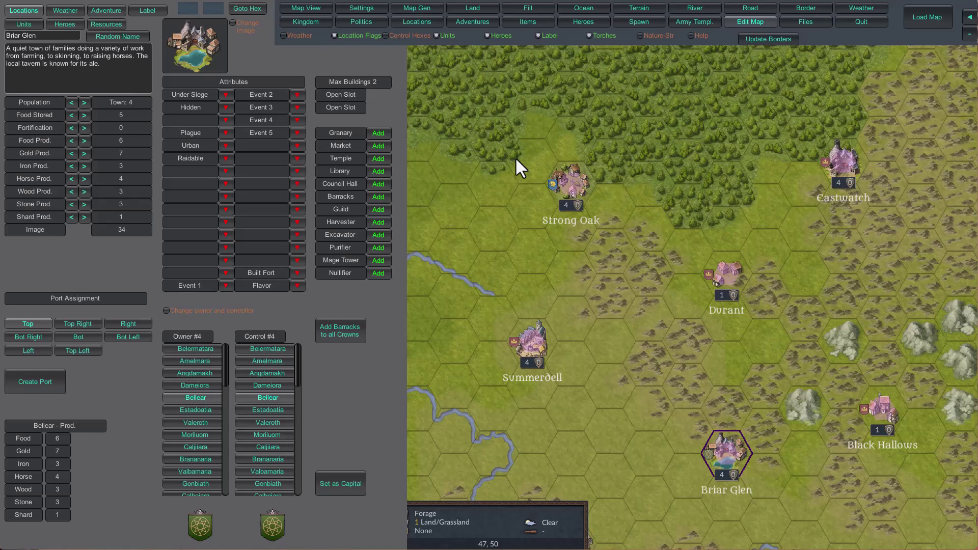
pyautogui.click(191, 307)
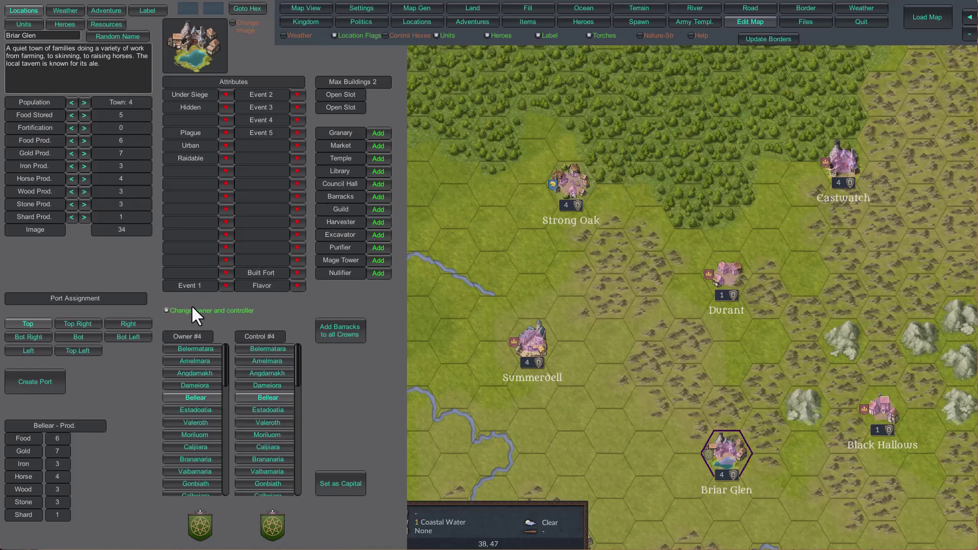
pyautogui.click(426, 7)
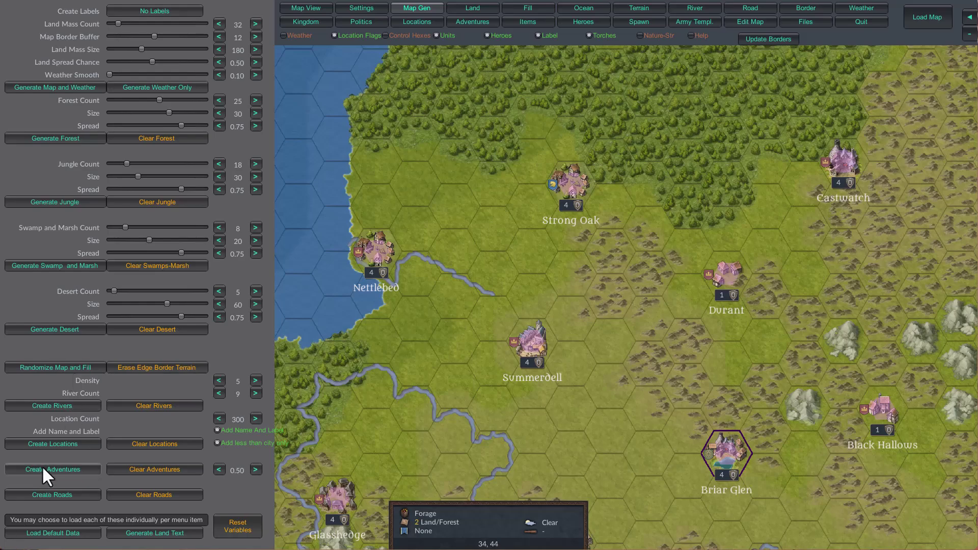
# Open the Edit Map Adventure tools and zoom in on the mountain hexes.
pyautogui.scroll(-5, 496, 307)
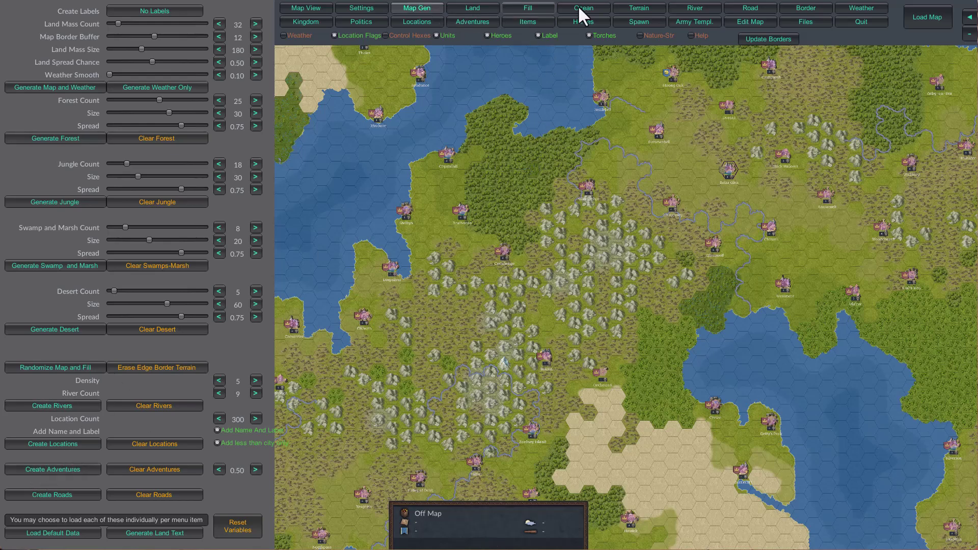
pyautogui.click(736, 21)
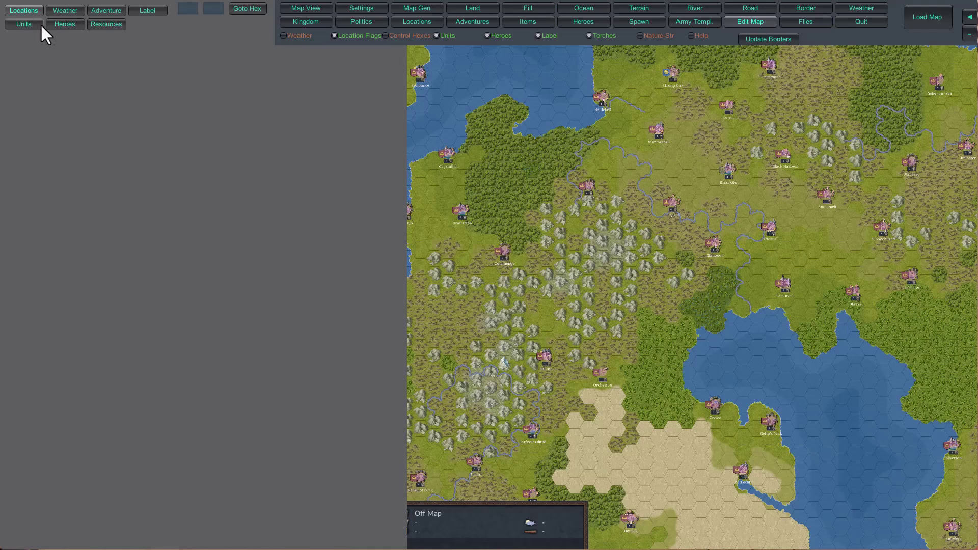
pyautogui.click(115, 12)
pyautogui.scroll(3, 753, 337)
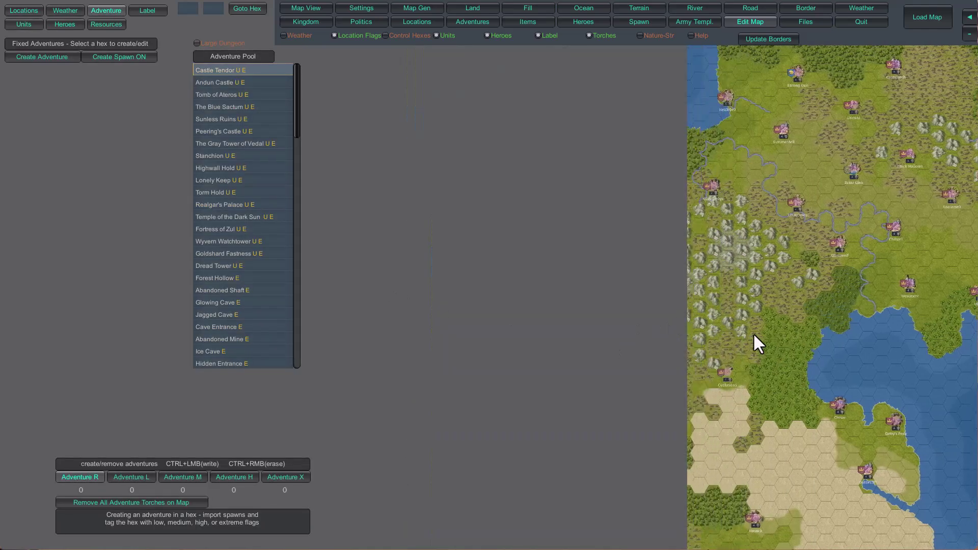
pyautogui.scroll(3, 851, 305)
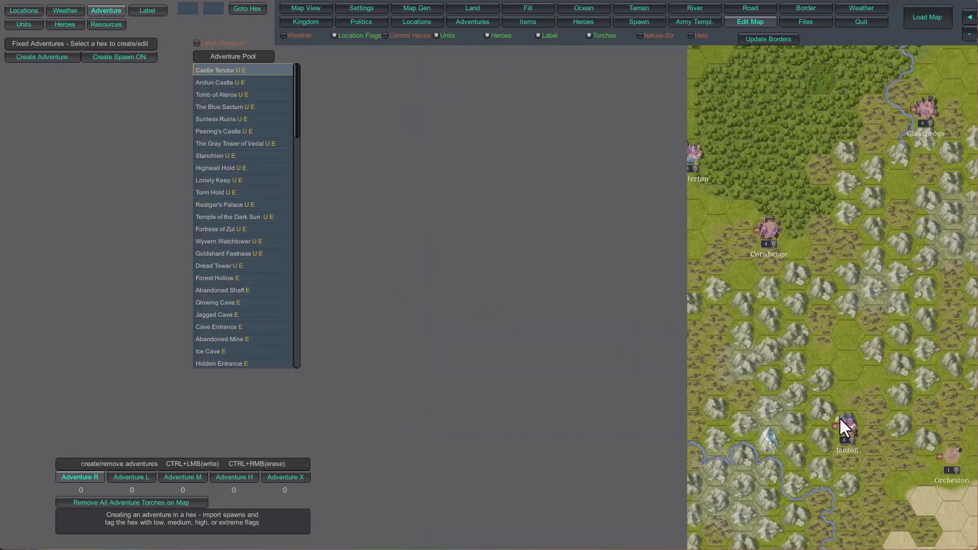
pyautogui.scroll(5, 841, 421)
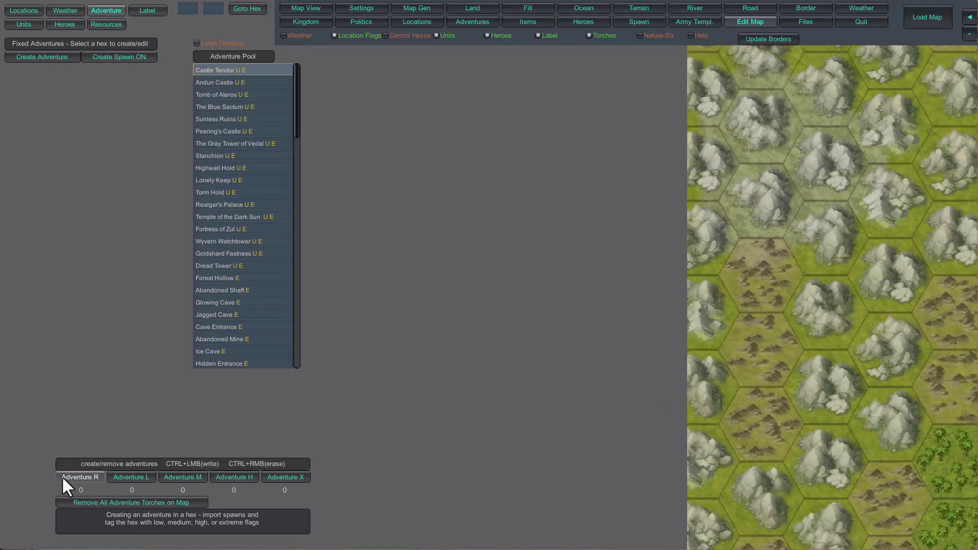
# Place and erase several trial R adventure torches on the mountain hexes.
pyautogui.keyDown('ctrl'); pyautogui.click(824, 233); pyautogui.keyUp('ctrl')
pyautogui.keyDown('ctrl'); pyautogui.click(827, 147); pyautogui.keyUp('ctrl')
pyautogui.keyDown('ctrl'); pyautogui.click(767, 133); pyautogui.keyUp('ctrl')
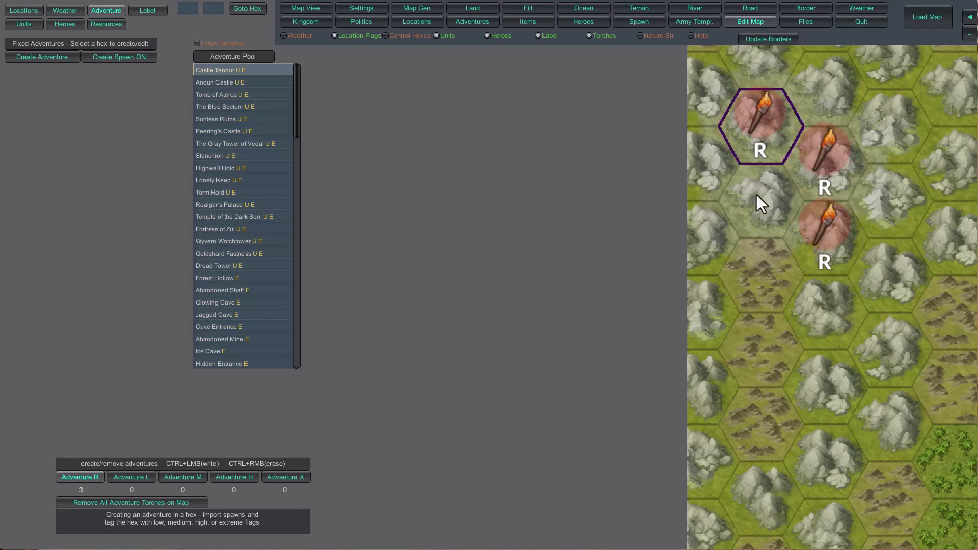
pyautogui.keyDown('ctrl'); pyautogui.click(757, 196); pyautogui.keyUp('ctrl')
pyautogui.keyDown('ctrl'); pyautogui.click(822, 329); pyautogui.keyUp('ctrl')
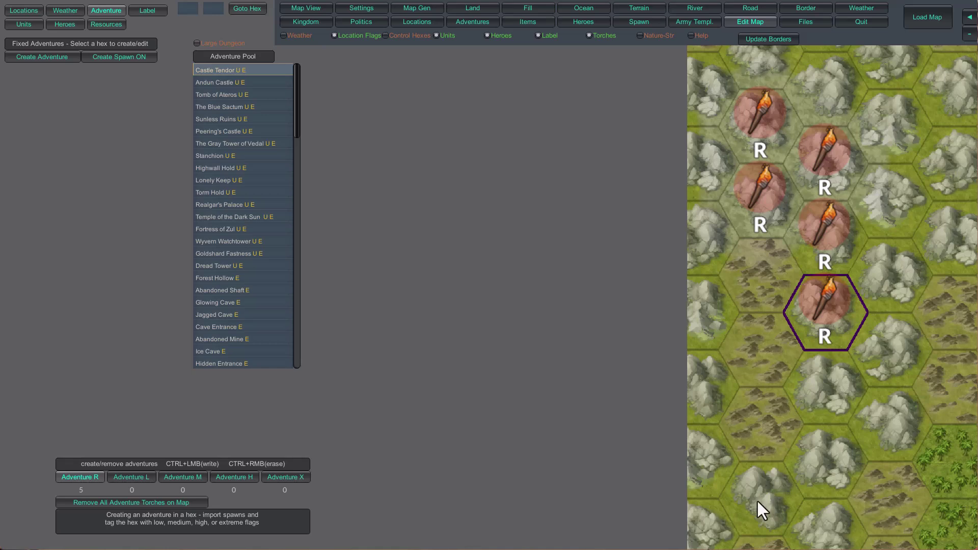
pyautogui.keyDown('ctrl'); pyautogui.rightClick(823, 332); pyautogui.keyUp('ctrl')
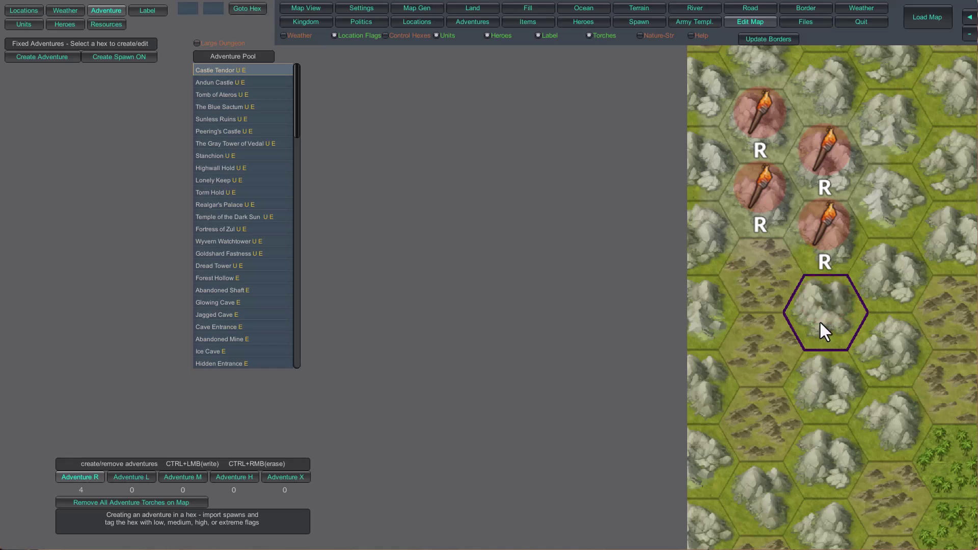
pyautogui.keyDown('ctrl'); pyautogui.rightClick(830, 224); pyautogui.keyUp('ctrl')
pyautogui.keyDown('ctrl'); pyautogui.rightClick(832, 196); pyautogui.keyUp('ctrl')
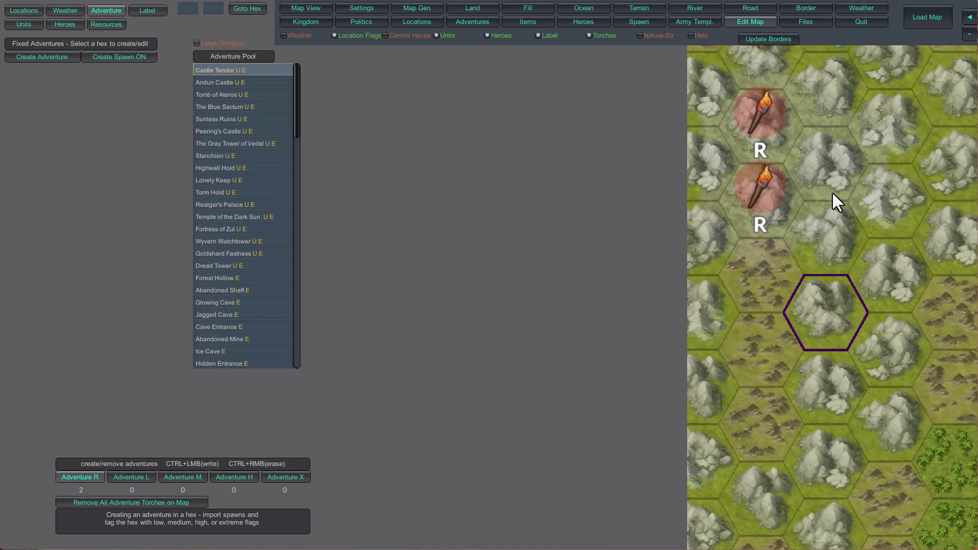
pyautogui.keyDown('ctrl'); pyautogui.click(827, 306); pyautogui.keyUp('ctrl')
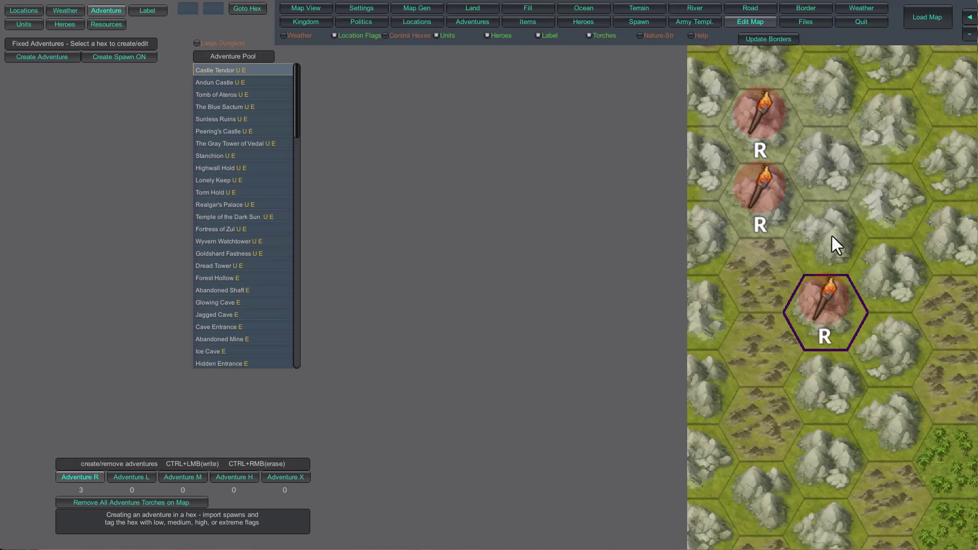
pyautogui.keyDown('ctrl'); pyautogui.click(832, 235); pyautogui.keyUp('ctrl')
pyautogui.keyDown('ctrl'); pyautogui.rightClick(832, 224); pyautogui.keyUp('ctrl')
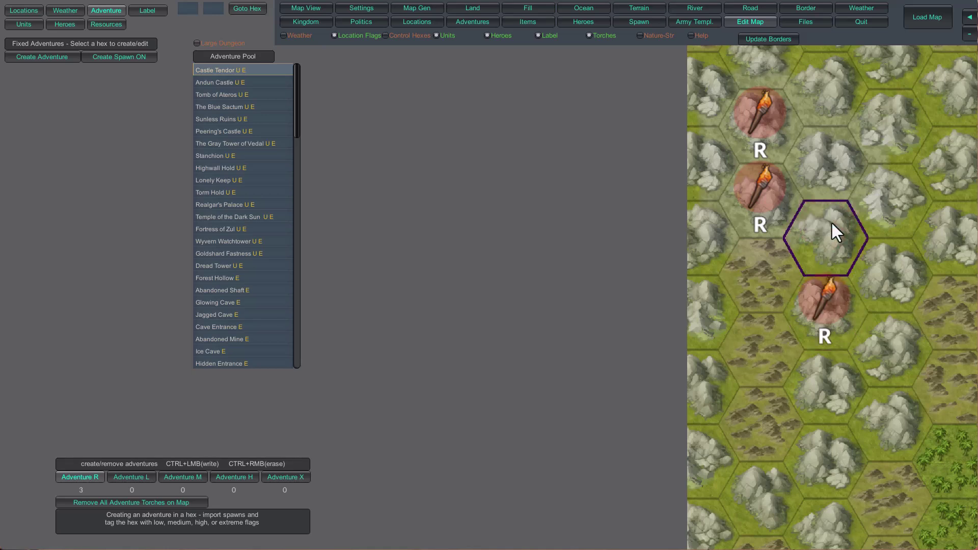
# Place two M adventure torches, then erase every remaining torch so all tier counts are 0.
pyautogui.click(204, 477)
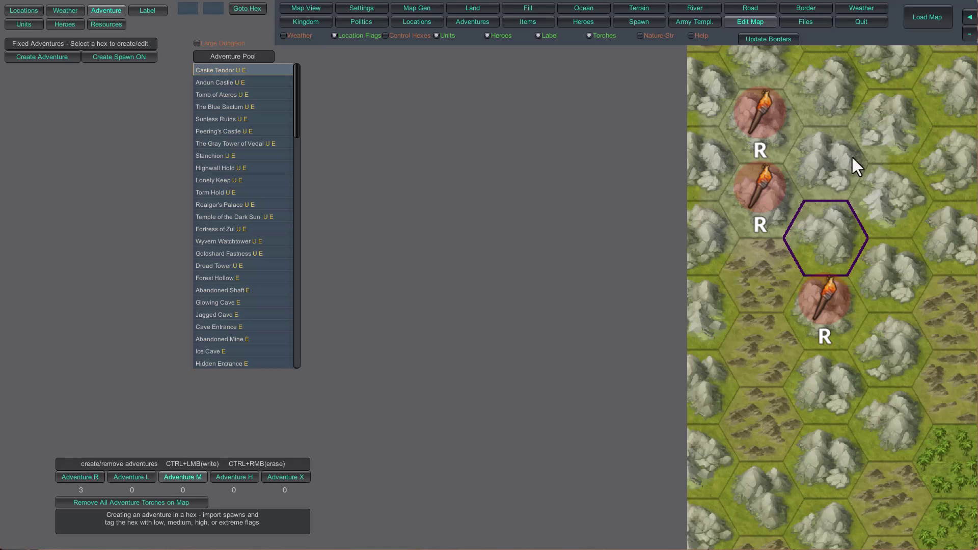
pyautogui.keyDown('ctrl'); pyautogui.click(838, 158); pyautogui.keyUp('ctrl')
pyautogui.keyDown('ctrl'); pyautogui.click(833, 238); pyautogui.keyUp('ctrl')
pyautogui.keyDown('ctrl'); pyautogui.rightClick(821, 298); pyautogui.keyUp('ctrl')
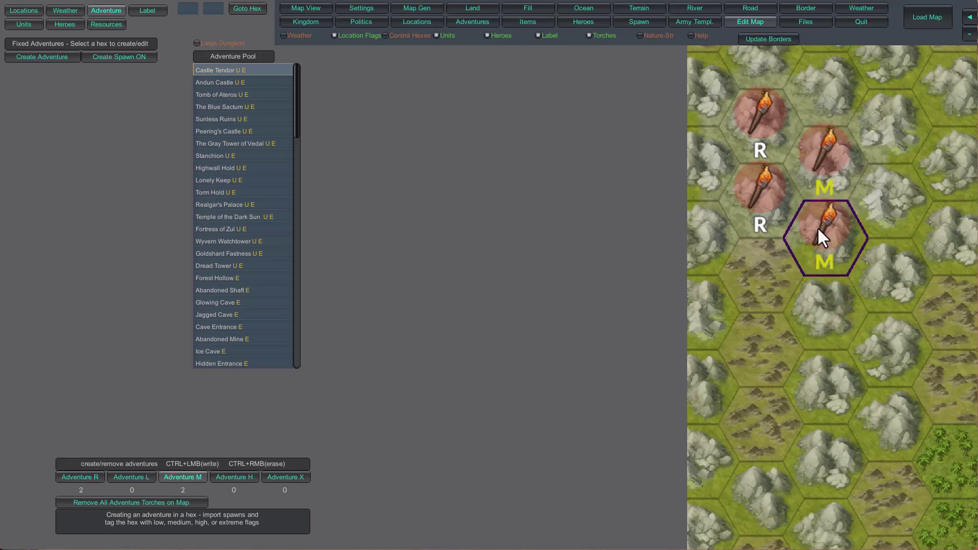
pyautogui.keyDown('ctrl'); pyautogui.rightClick(817, 227); pyautogui.keyUp('ctrl')
pyautogui.keyDown('ctrl'); pyautogui.rightClick(818, 149); pyautogui.keyUp('ctrl')
pyautogui.keyDown('ctrl'); pyautogui.rightClick(759, 112); pyautogui.keyUp('ctrl')
pyautogui.keyDown('ctrl'); pyautogui.rightClick(761, 190); pyautogui.keyUp('ctrl')
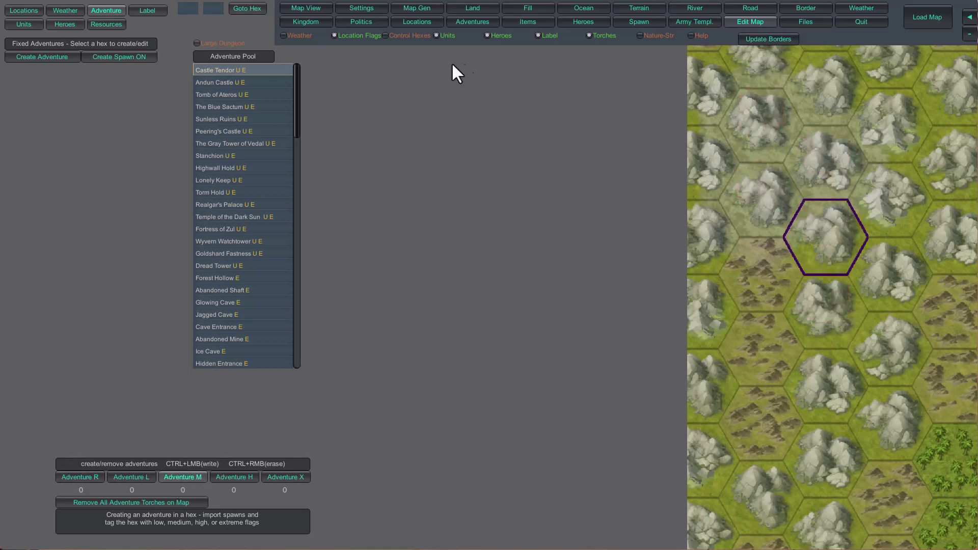
# Run Create Adventures from Map Gen, then zoom out and pan to inspect the scattered torches.
pyautogui.click(417, 10)
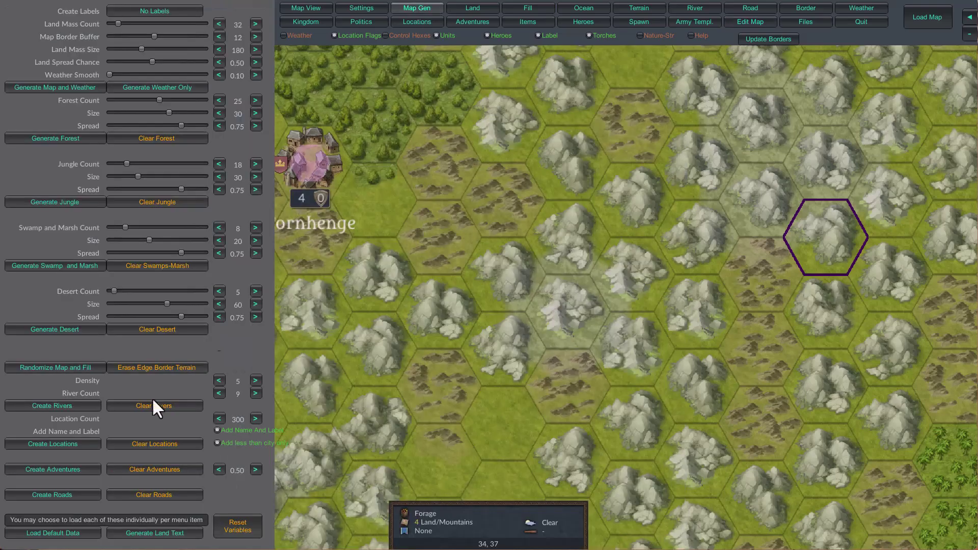
pyautogui.click(32, 468)
pyautogui.scroll(-5, 667, 300)
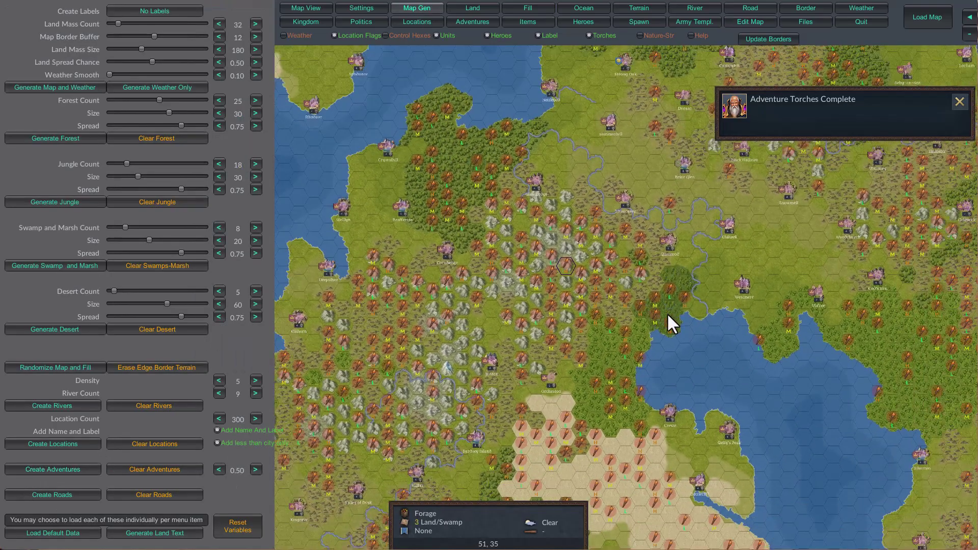
pyautogui.moveTo(668, 313); pyautogui.dragTo(670, 350, button='middle')
pyautogui.press('Left')
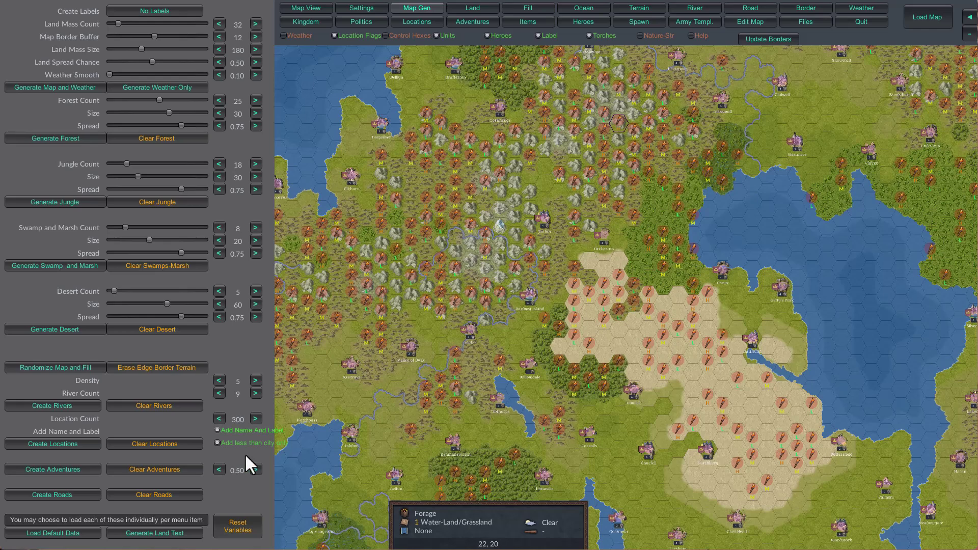
# Hide the adventure torch markers and run Create Roads to link the towns.
pyautogui.click(600, 35)
pyautogui.scroll(8, 633, 269)
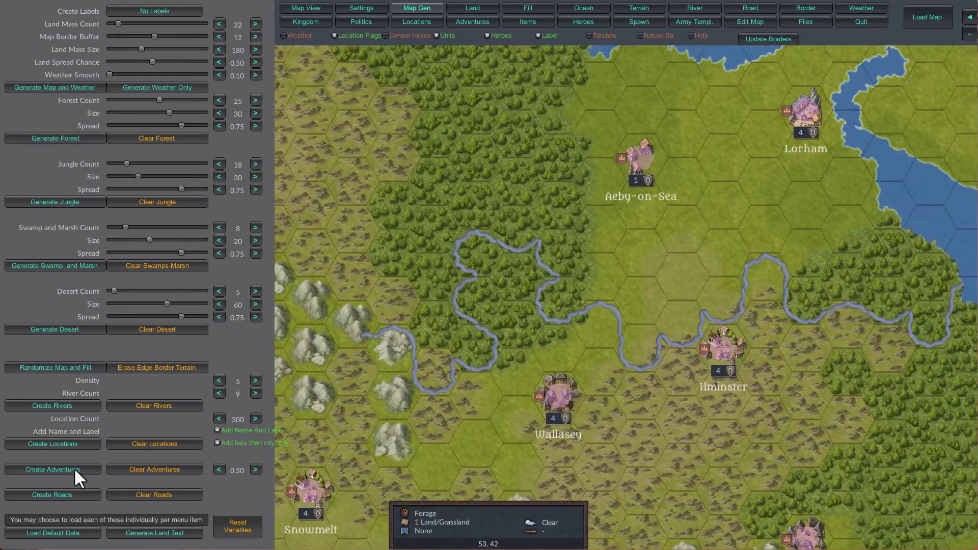
pyautogui.scroll(-5, 645, 325)
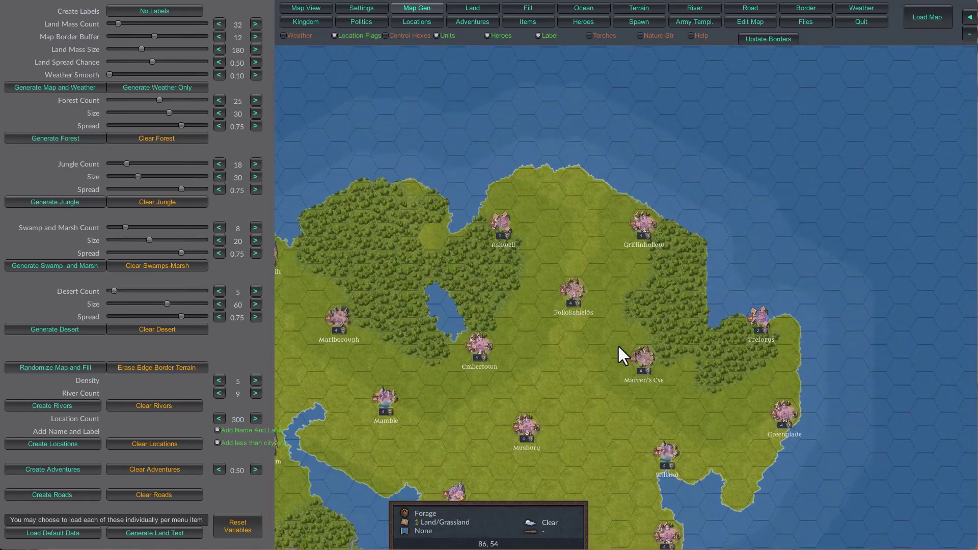
pyautogui.scroll(5, 617, 344)
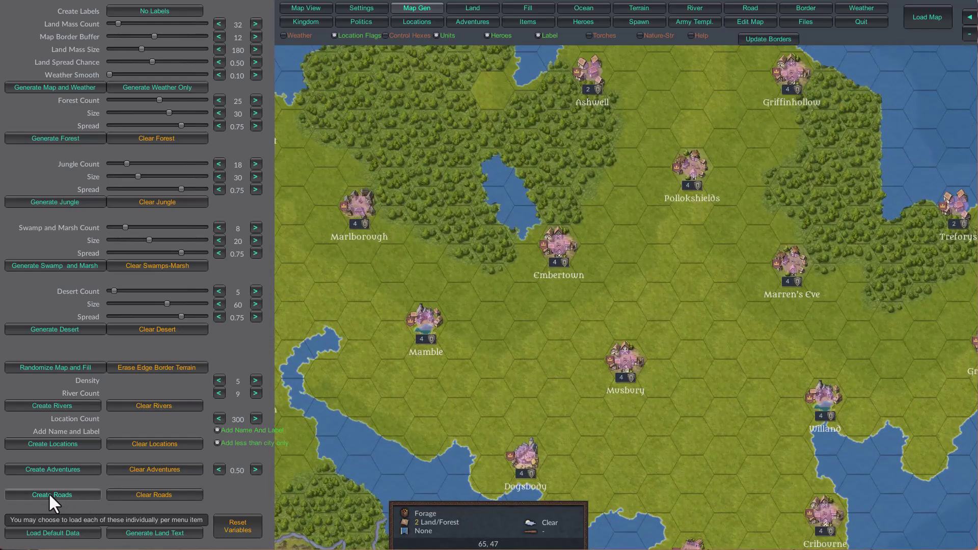
pyautogui.click(50, 494)
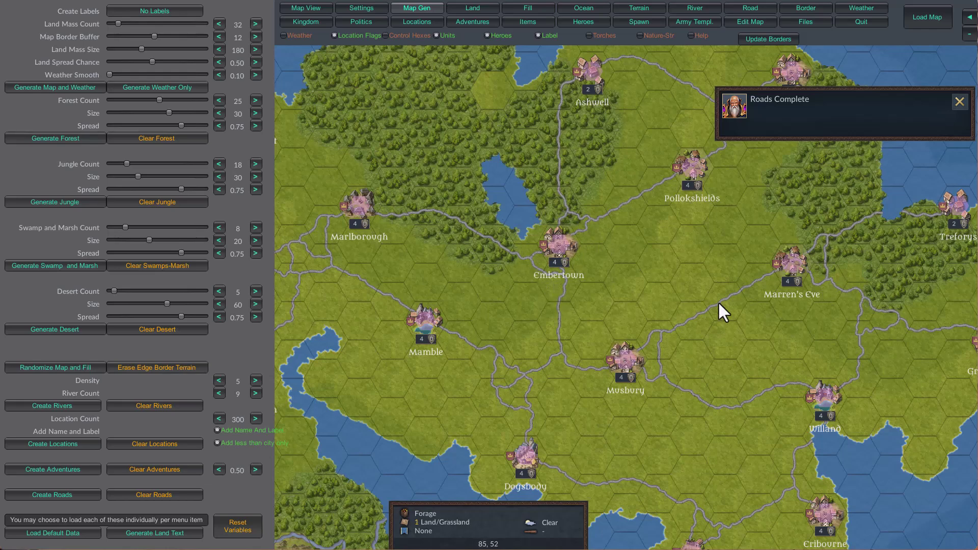
# Pan across the continent to inspect the roads, from Greenglade and Hogsfeet to Crystalhill and Nettlebed.
pyautogui.press('Right')
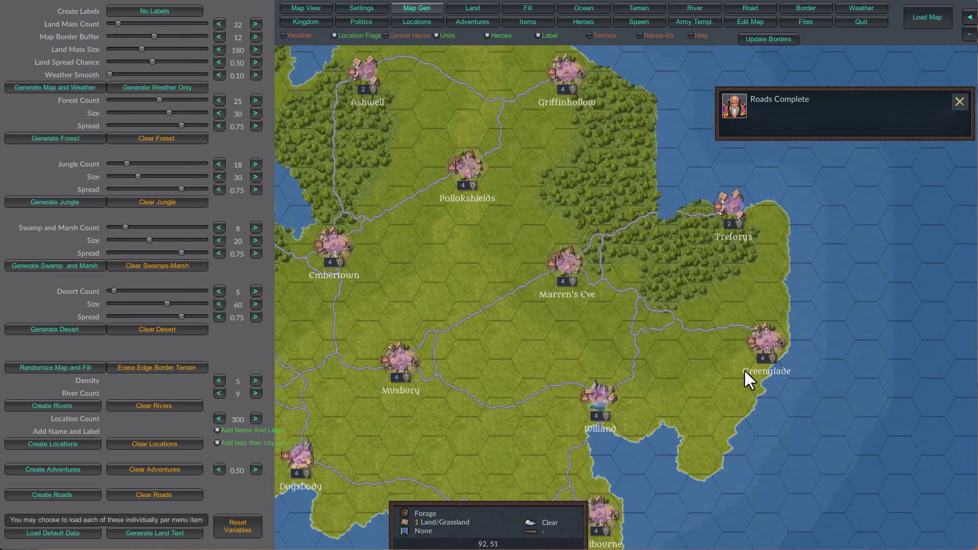
pyautogui.press('Left')
pyautogui.press('Down')
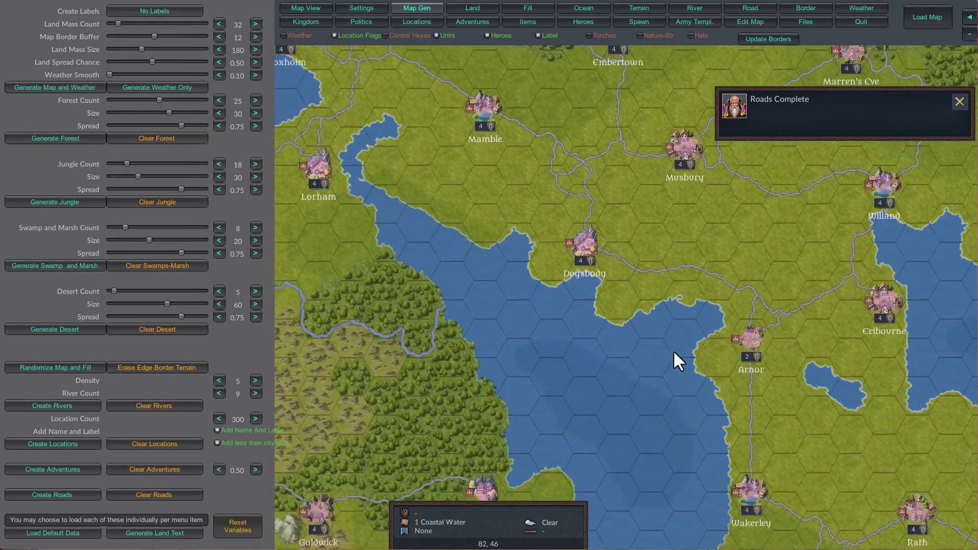
pyautogui.press('Up')
pyautogui.press('Down')
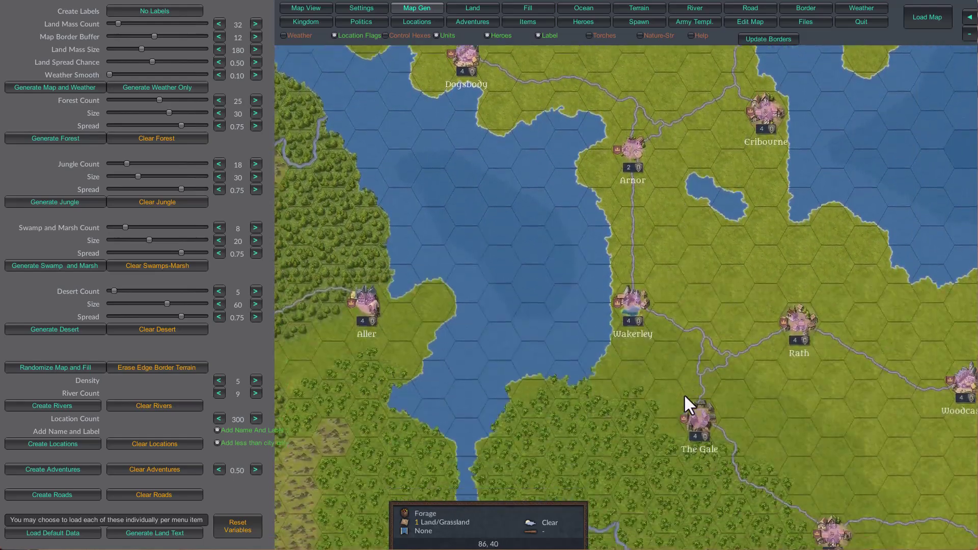
pyautogui.press('Right')
pyautogui.press('Down')
pyautogui.press('Left')
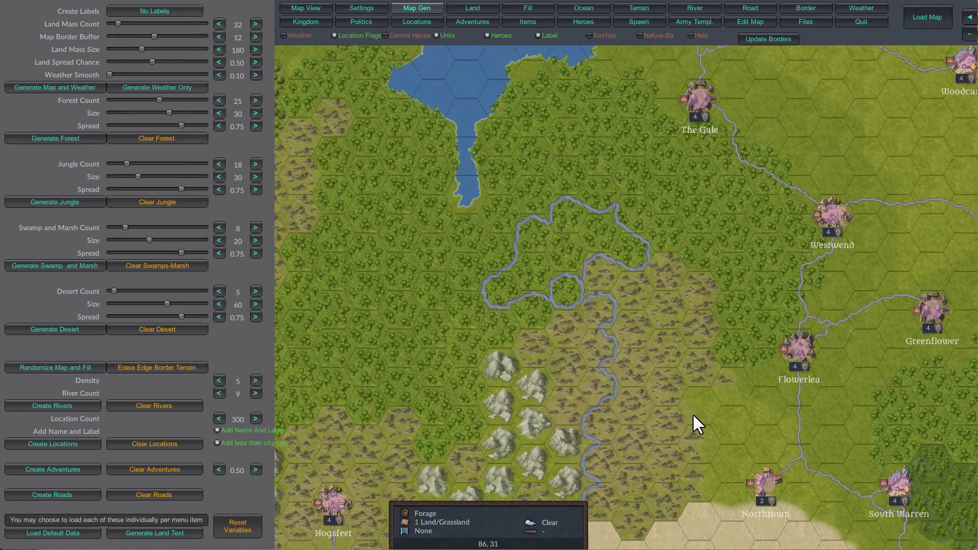
pyautogui.press('Down')
pyautogui.press('Left')
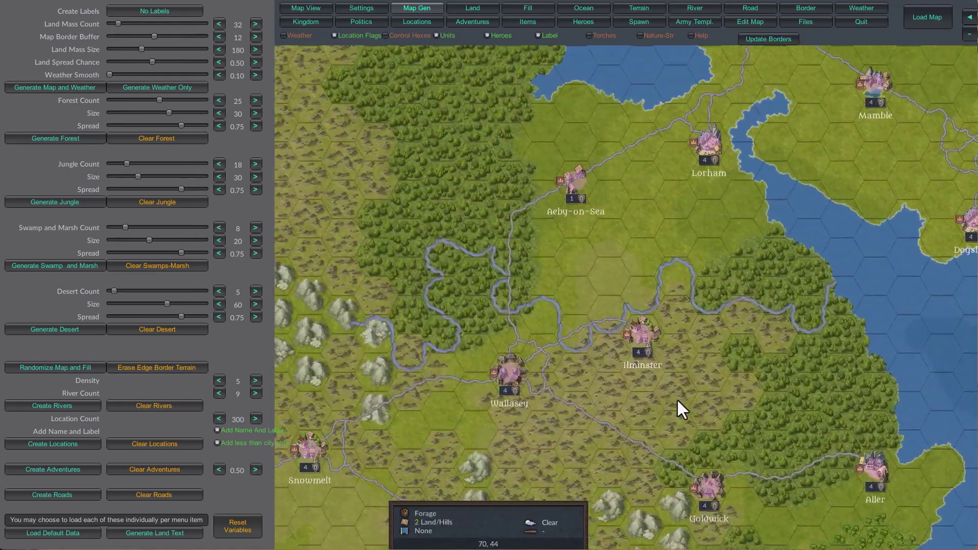
pyautogui.press('Left')
pyautogui.press('Up')
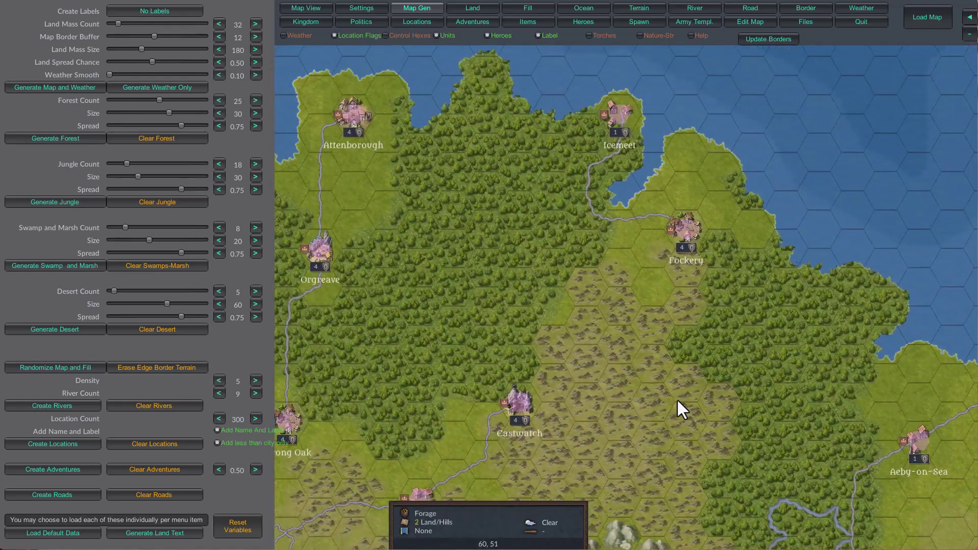
pyautogui.press('Up')
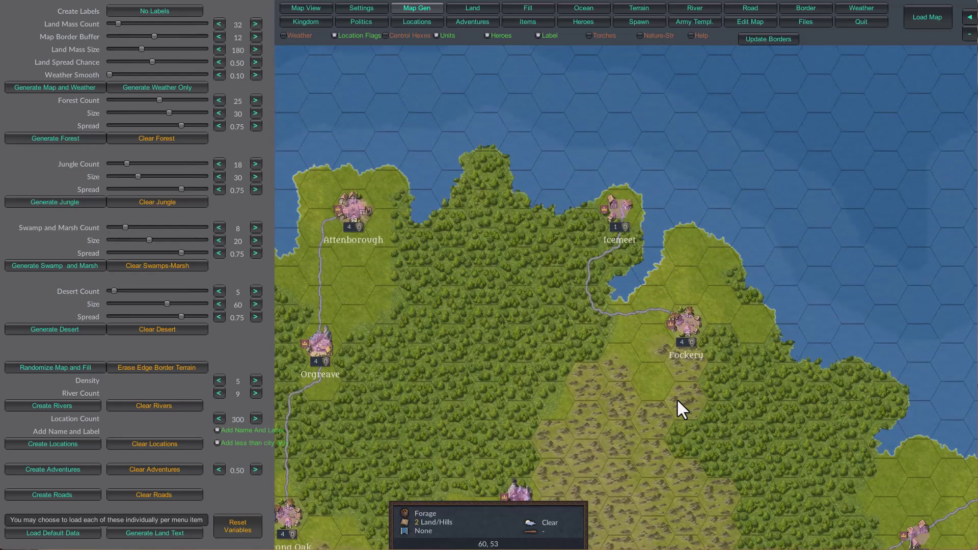
pyautogui.press('Down')
pyautogui.press('Down')
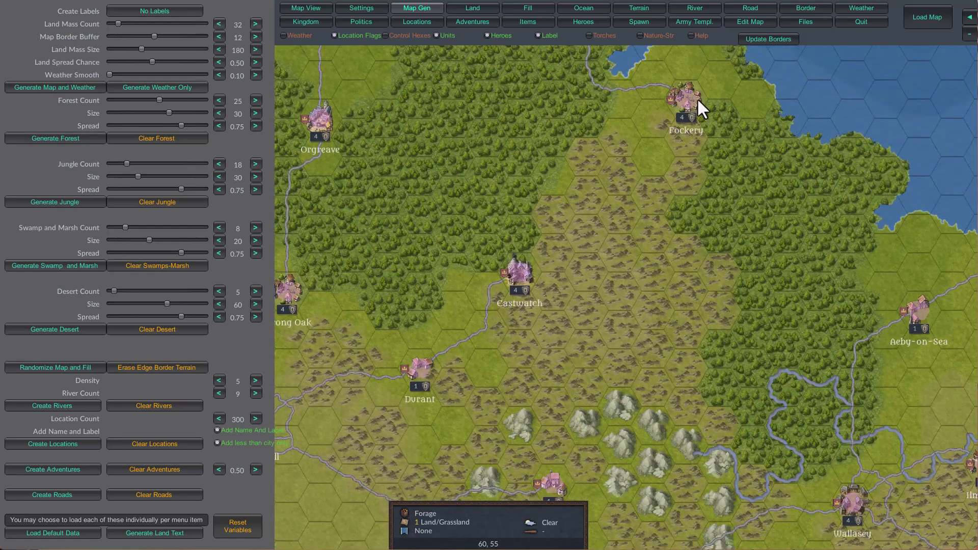
pyautogui.press('Left')
pyautogui.press('Up')
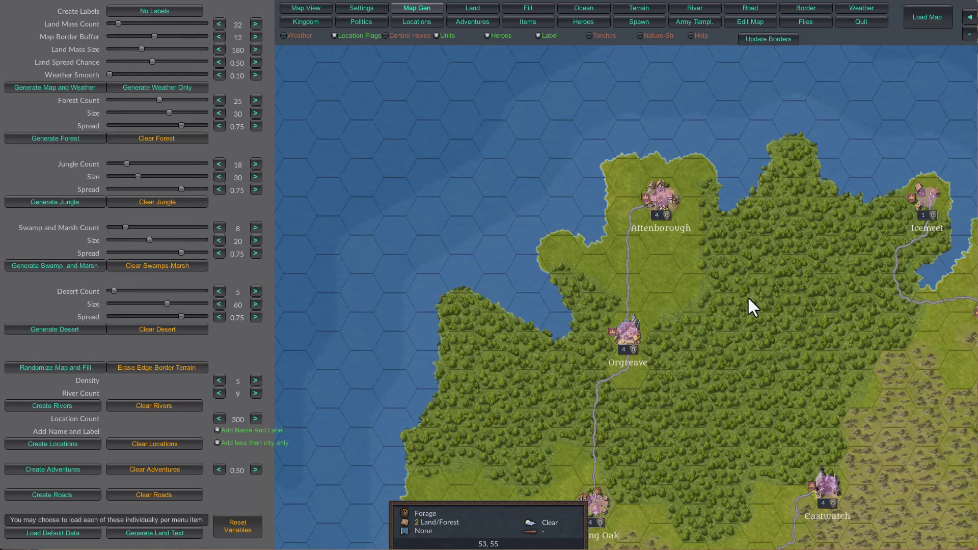
pyautogui.press('Down')
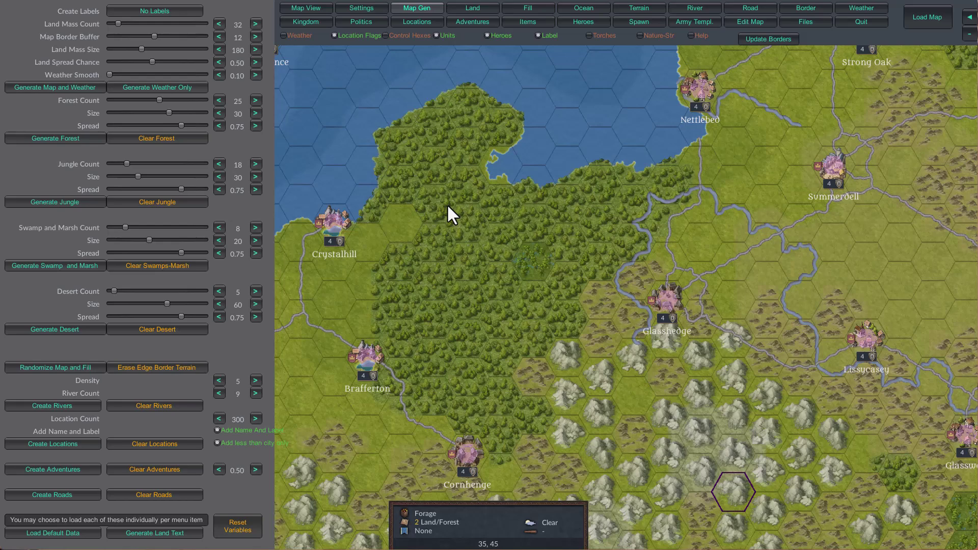
pyautogui.click(304, 21)
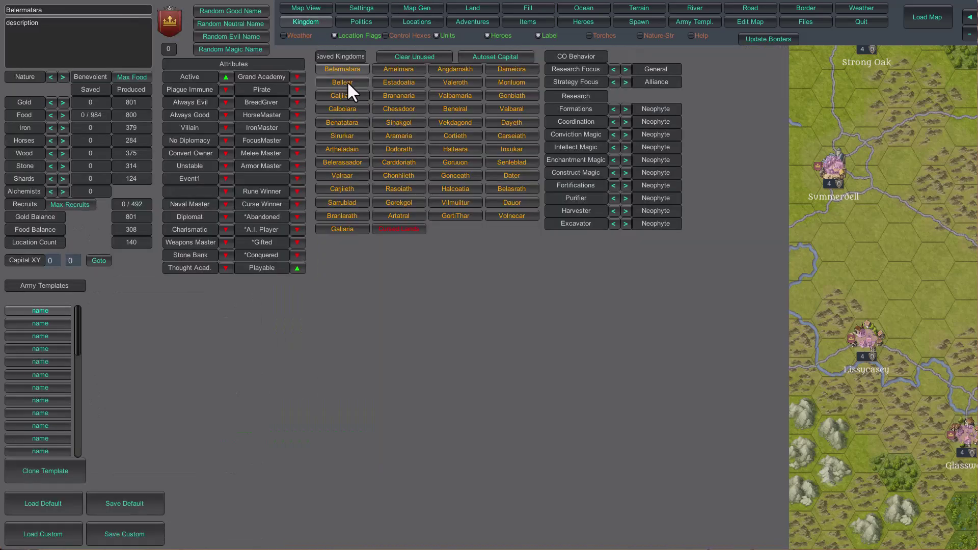
pyautogui.click(334, 123)
pyautogui.click(330, 161)
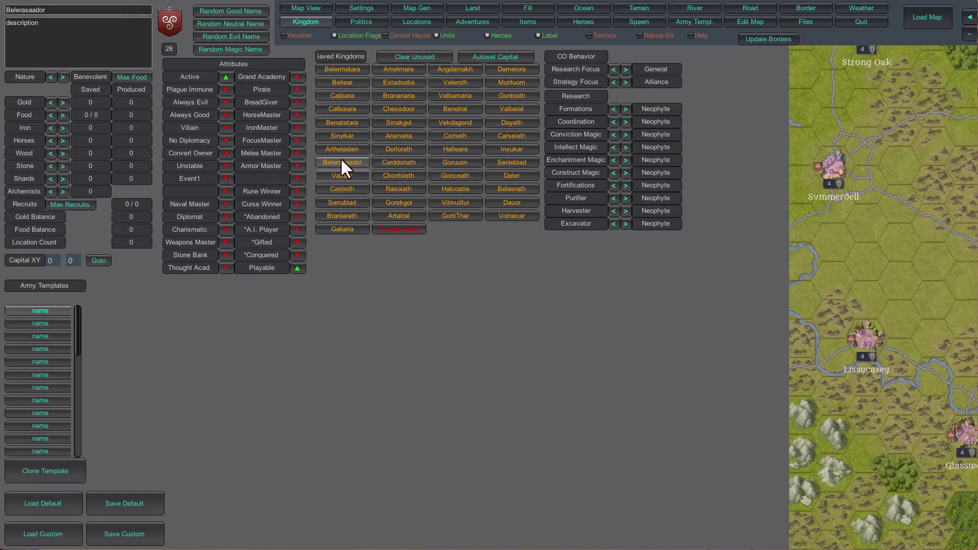
pyautogui.click(410, 22)
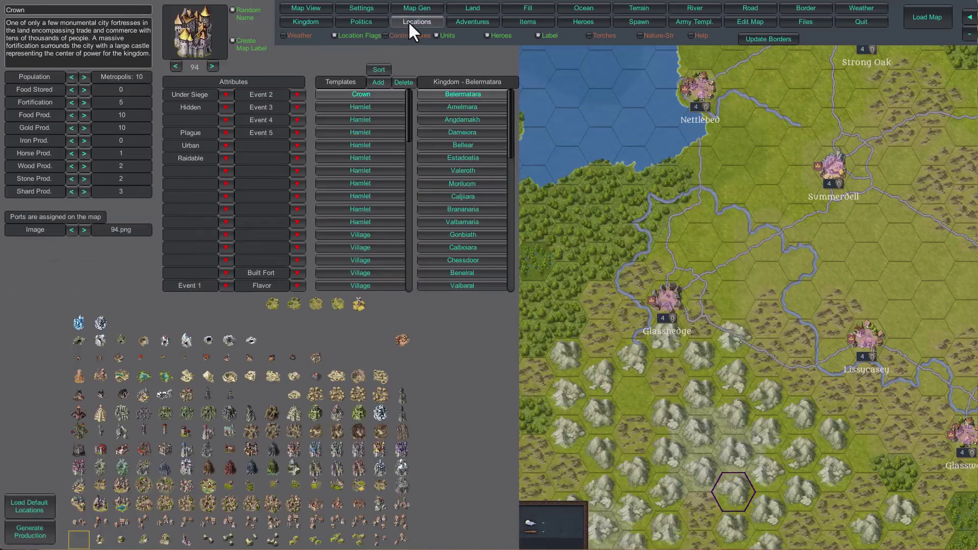
pyautogui.click(466, 20)
pyautogui.click(528, 21)
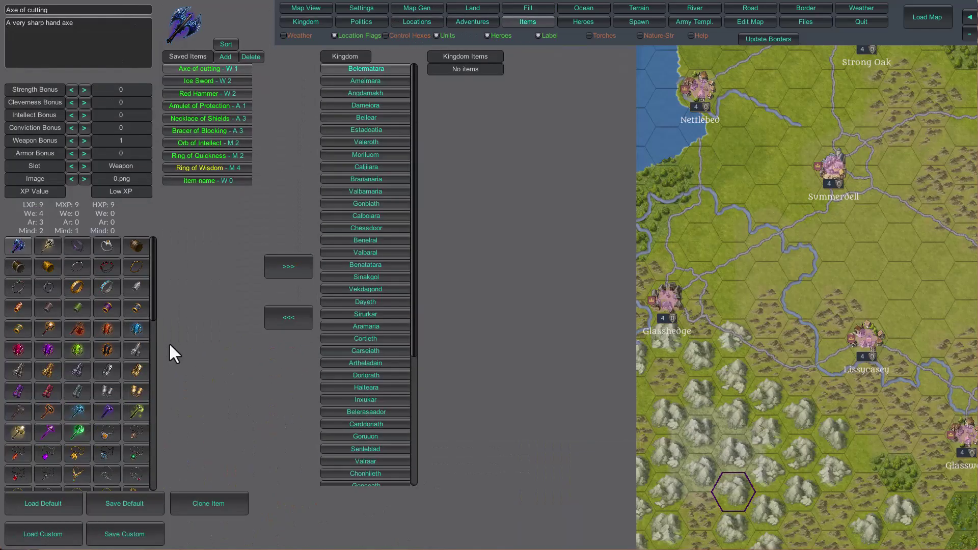
pyautogui.click(577, 20)
pyautogui.click(632, 21)
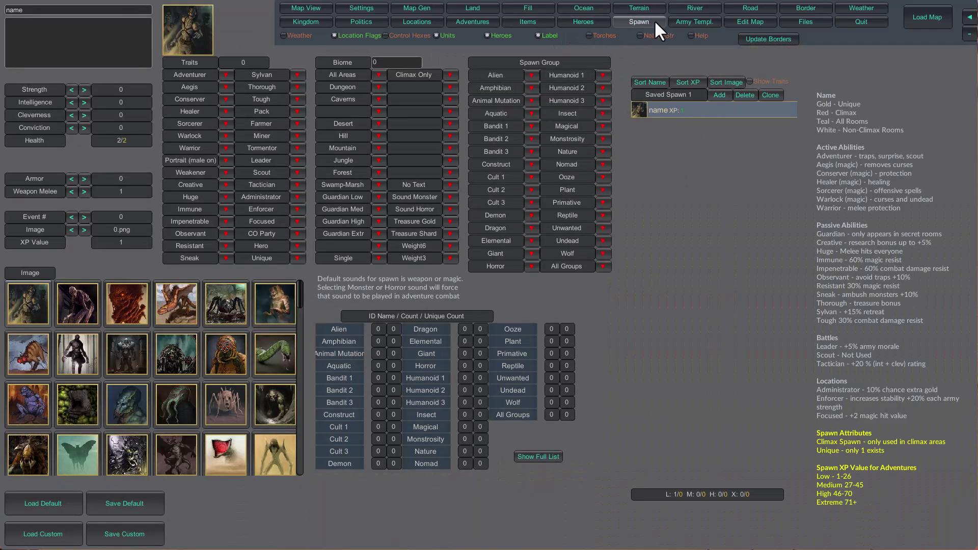
pyautogui.click(671, 21)
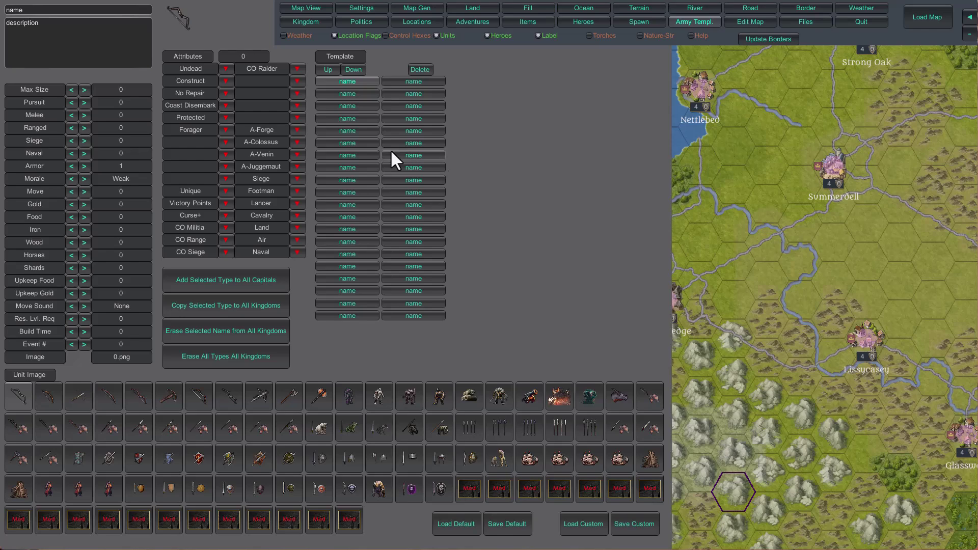
pyautogui.click(407, 8)
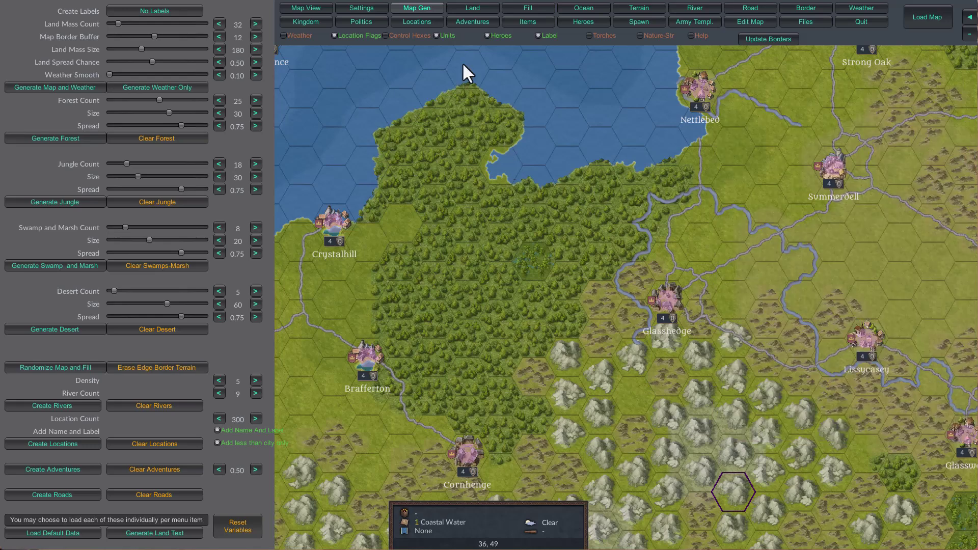
# Cycle through the Kingdom, Locations, Edit Map, Map View and Map Gen tabs, then enable Help.
pyautogui.click(320, 20)
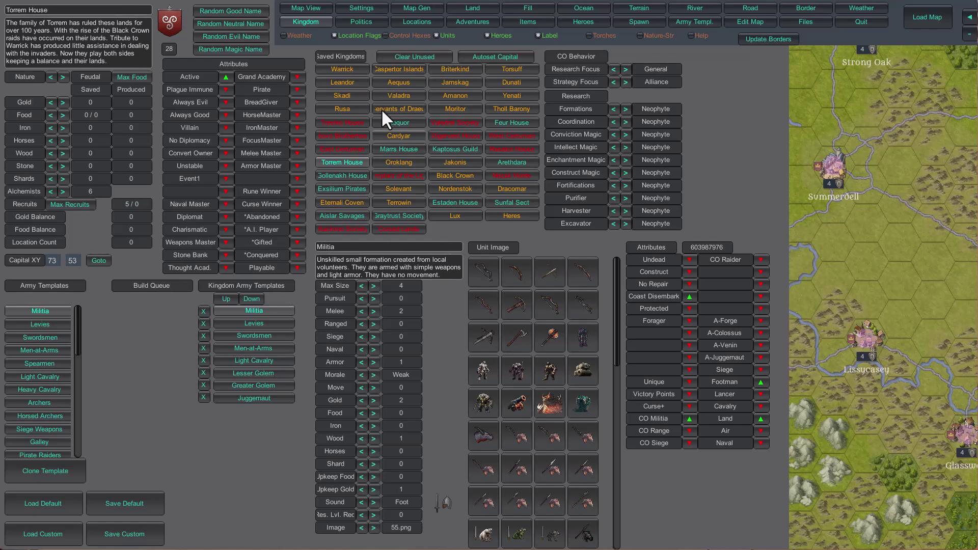
pyautogui.click(416, 21)
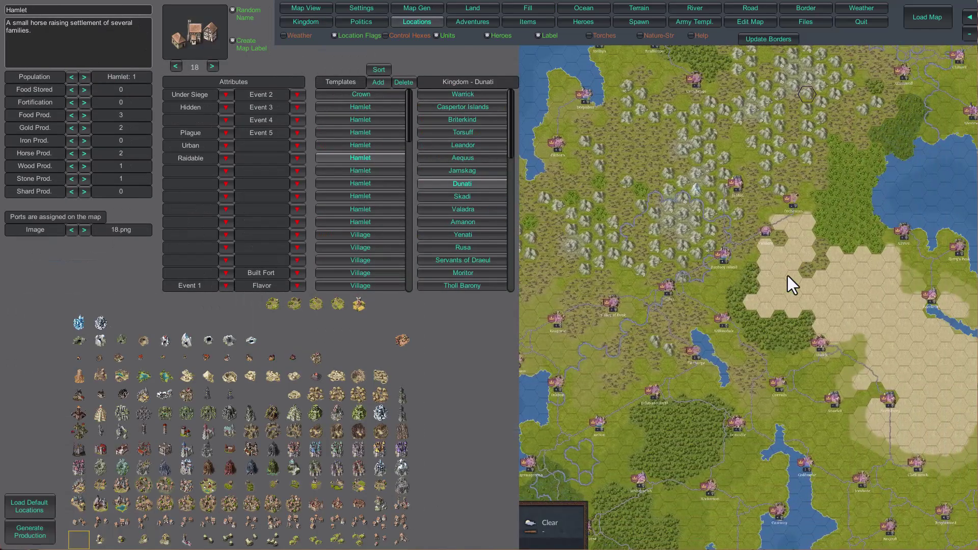
pyautogui.click(735, 19)
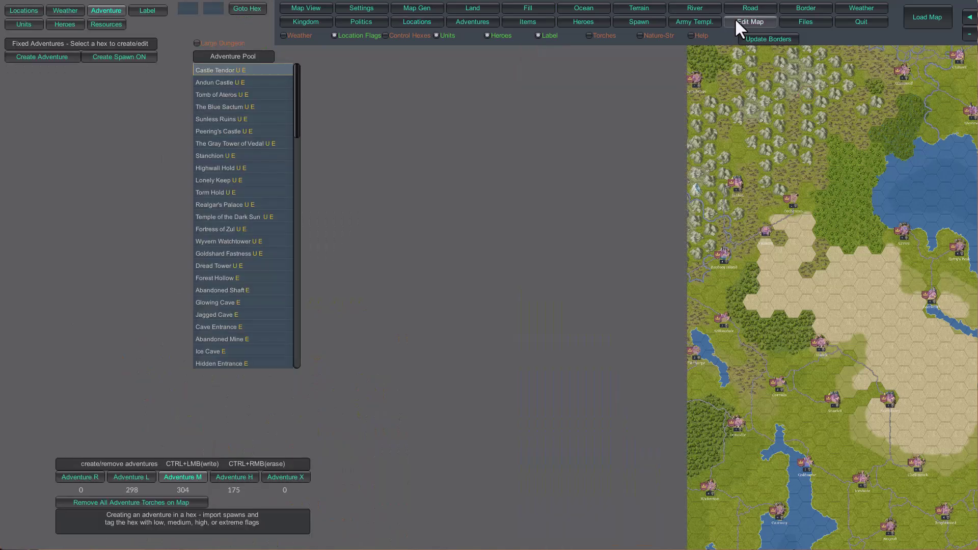
pyautogui.click(304, 8)
pyautogui.click(402, 6)
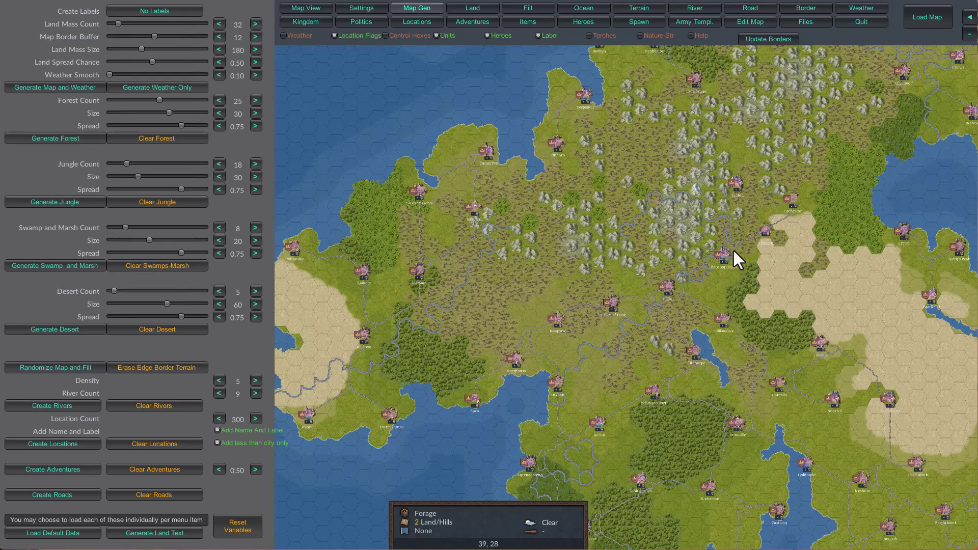
pyautogui.click(688, 35)
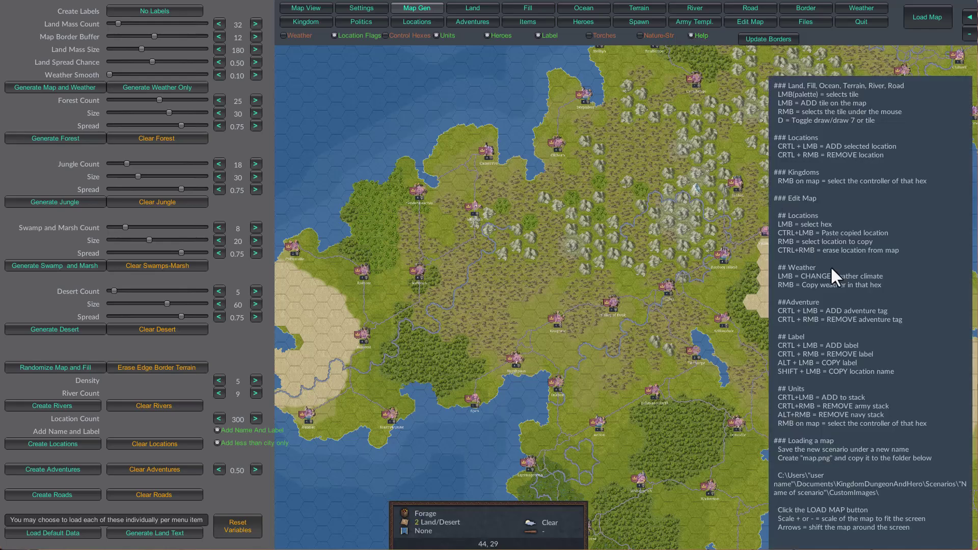